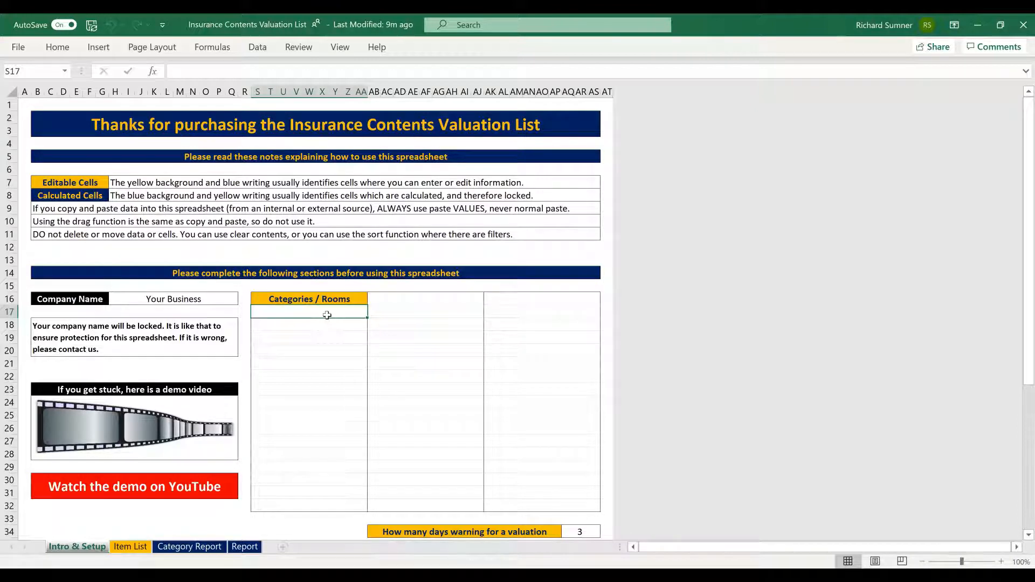
Step: Enter Living Room, Office, Bedroom 1 and Bedroom 2 as the category list
type("Living Room")
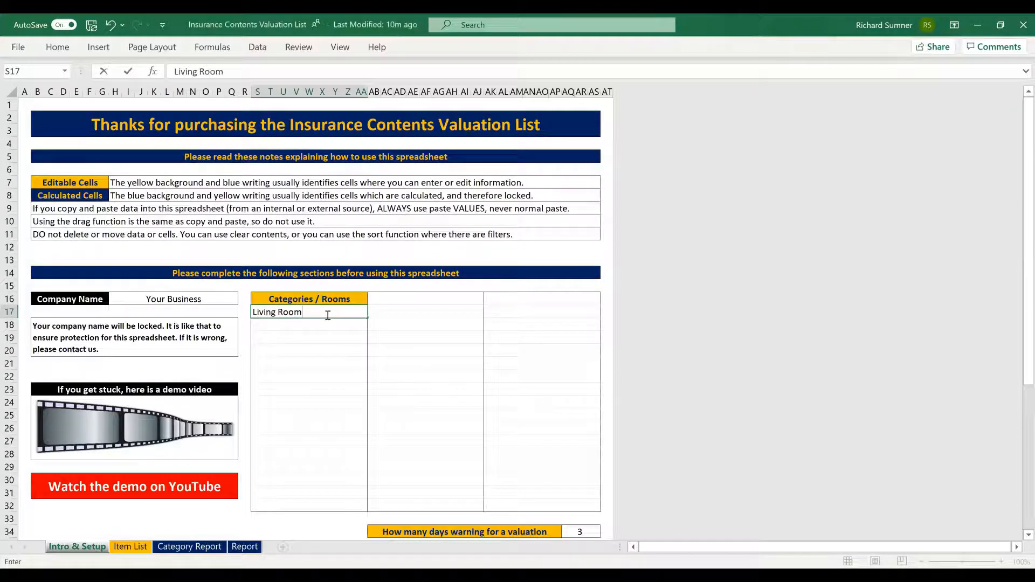
key("Return")
type("Office")
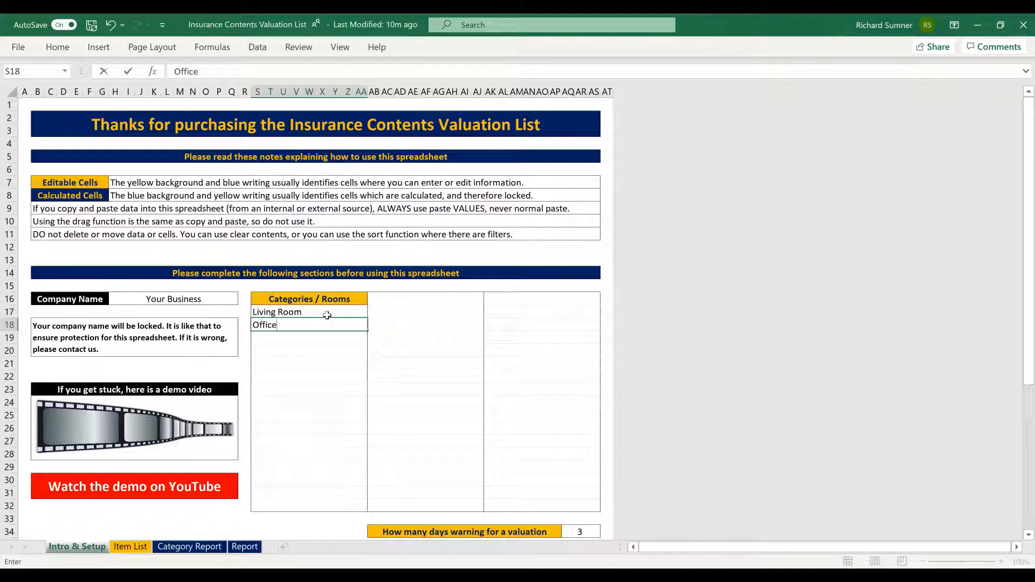
key("Return")
type("B")
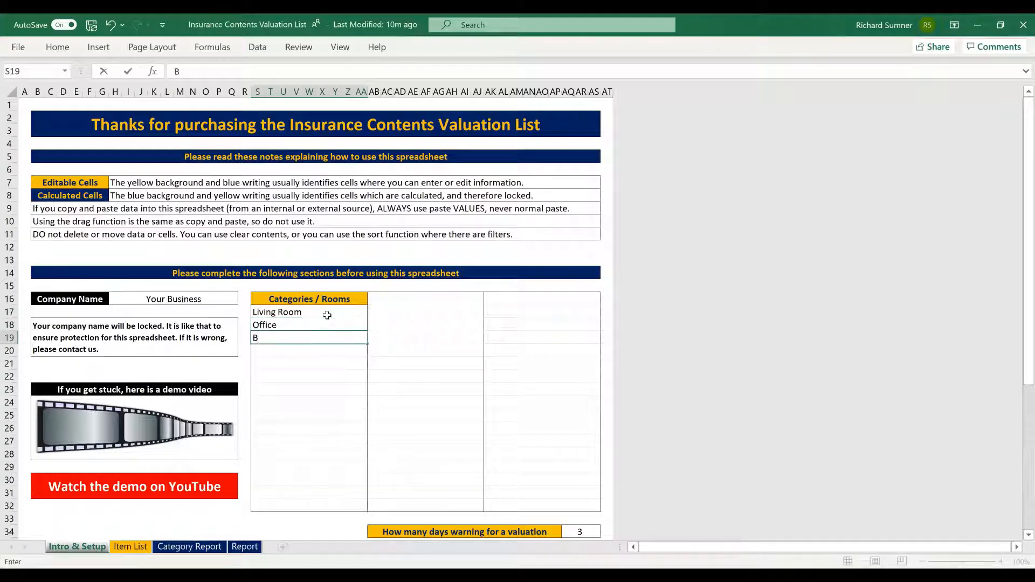
type("edroom 1")
key("Return")
type("Bedroom 2")
key("Return")
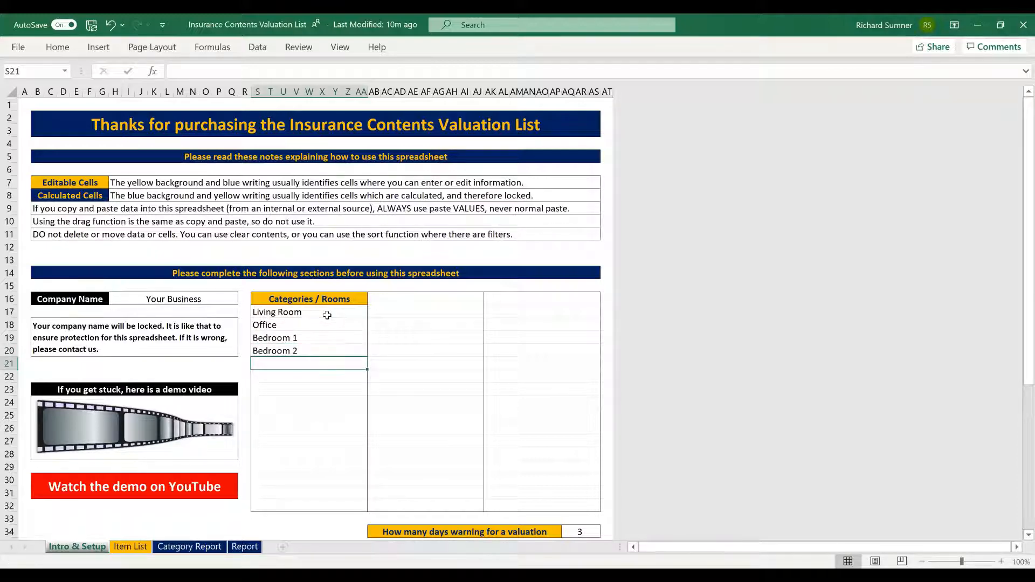
Step: Erase the stray 'Itemised' entry so the cell below Bedroom 2 stays empty
type("Itemised")
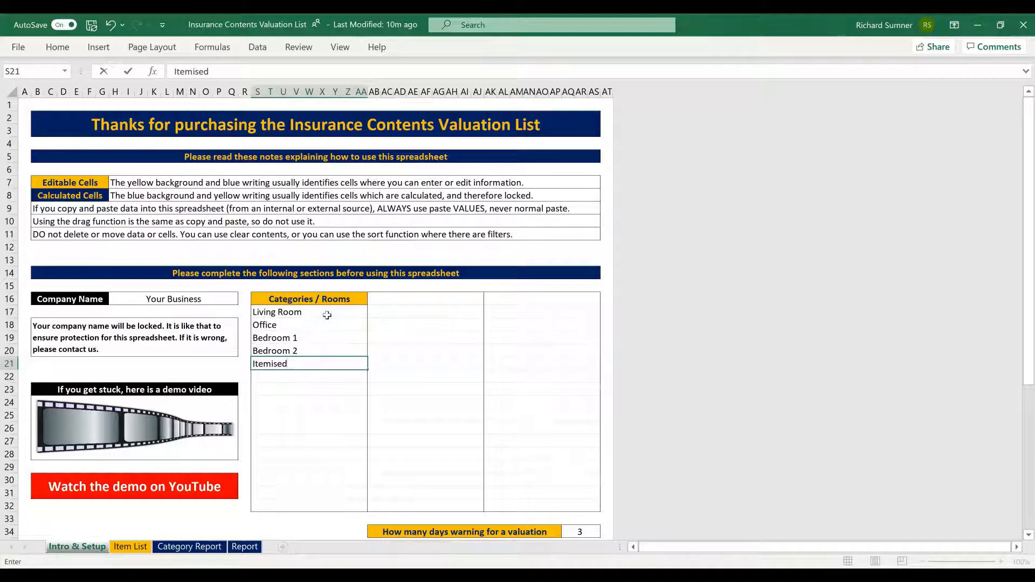
key("BackSpace")
key("BackSpace")
key("BackSpace")
key("BackSpace")
key("BackSpace")
key("BackSpace")
key("BackSpace")
key("Return")
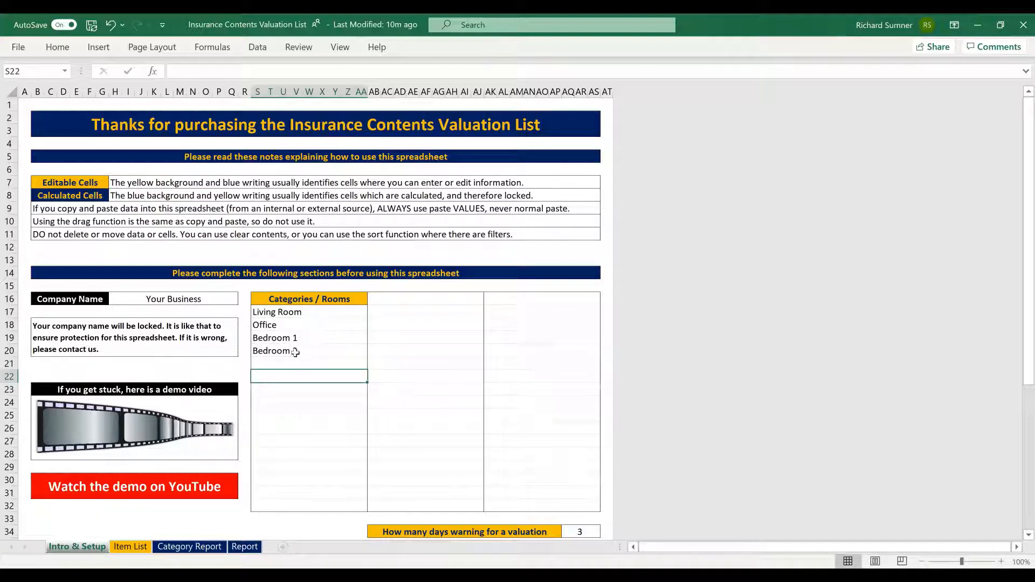
left_click(297, 365)
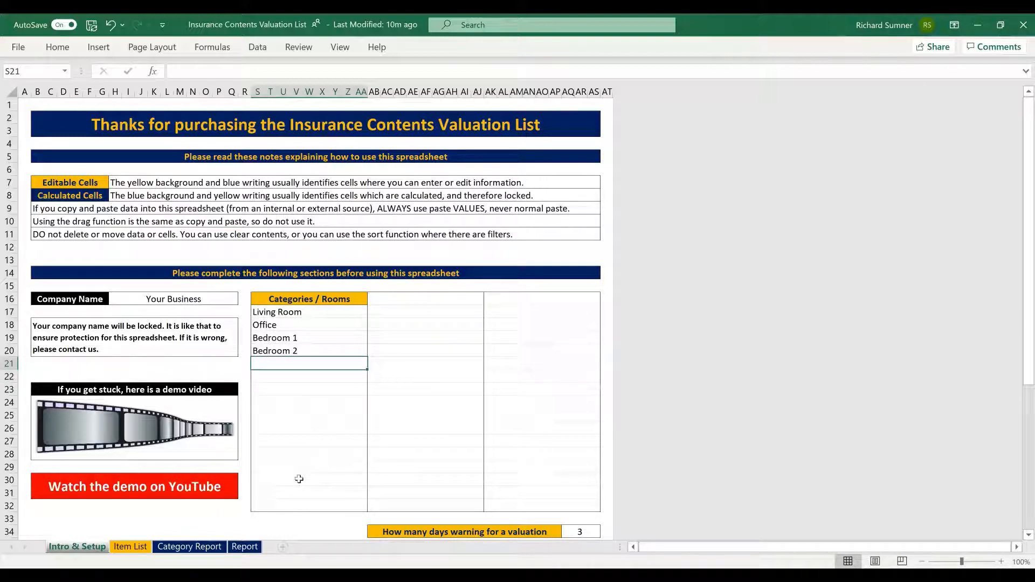
Step: Check that the 'How many days warning' value is 3, then go to the Item List sheet
scroll(411, 420, "down", 1)
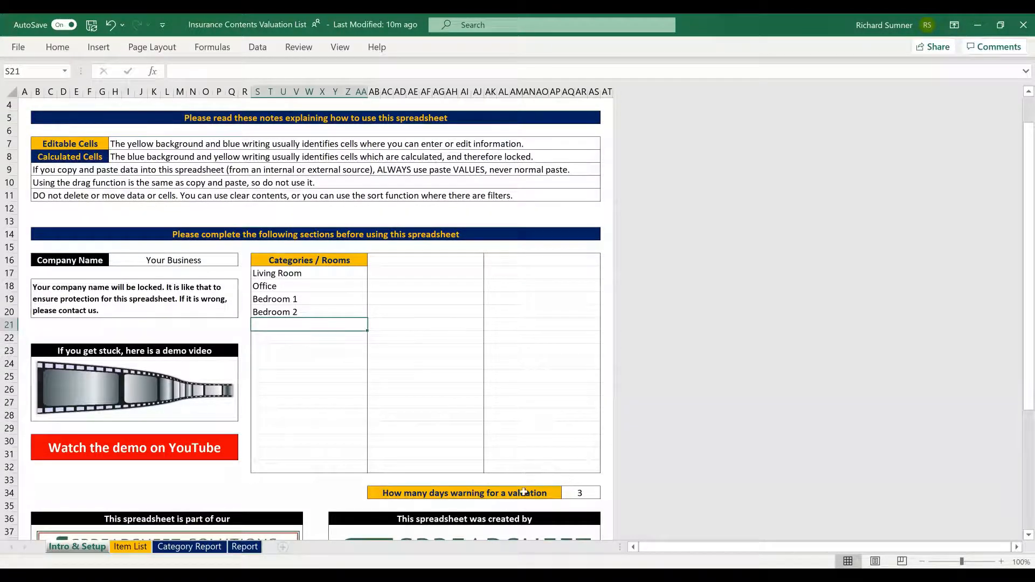
left_click(581, 492)
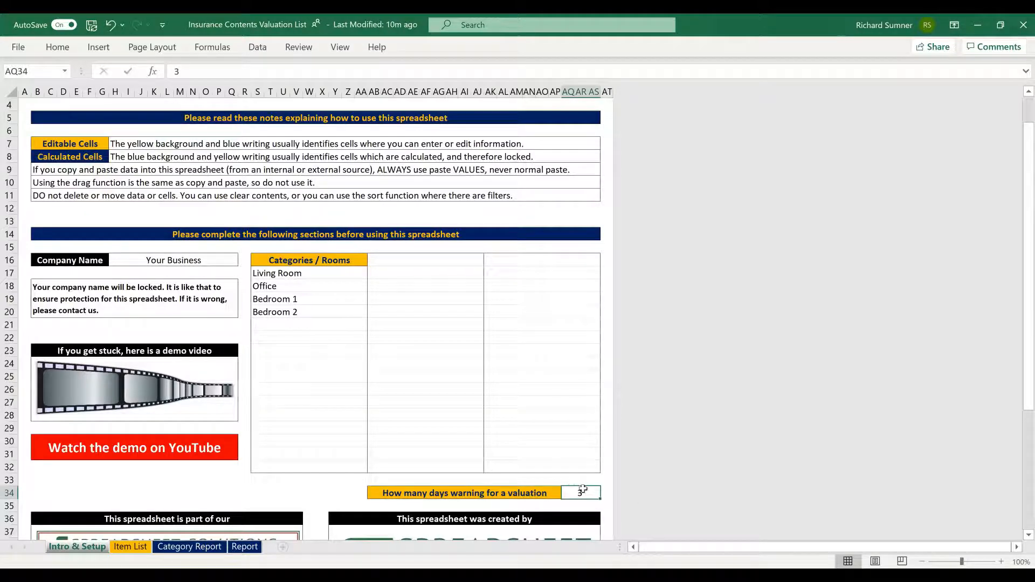
scroll(582, 489, "up", 1)
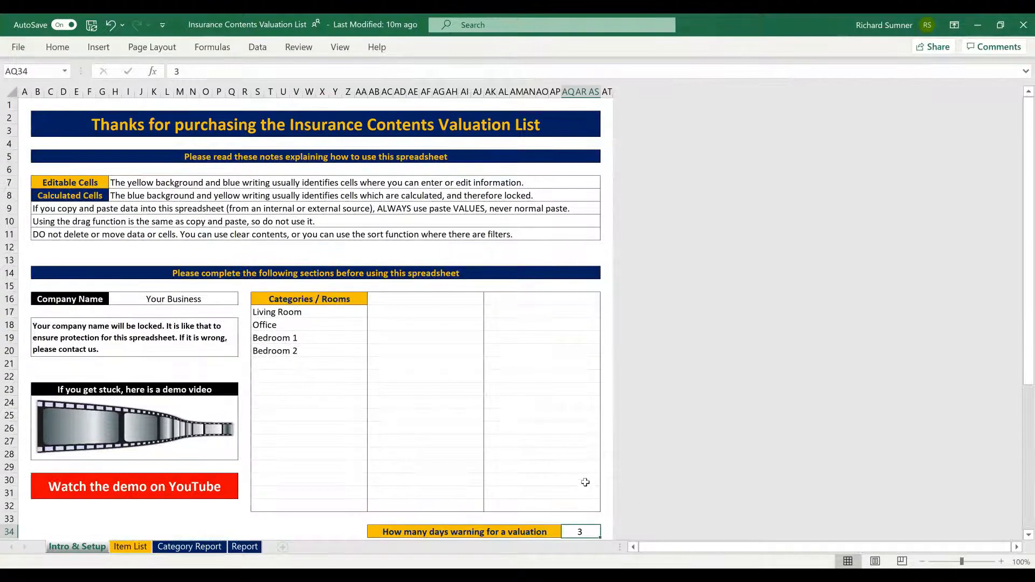
left_click(130, 547)
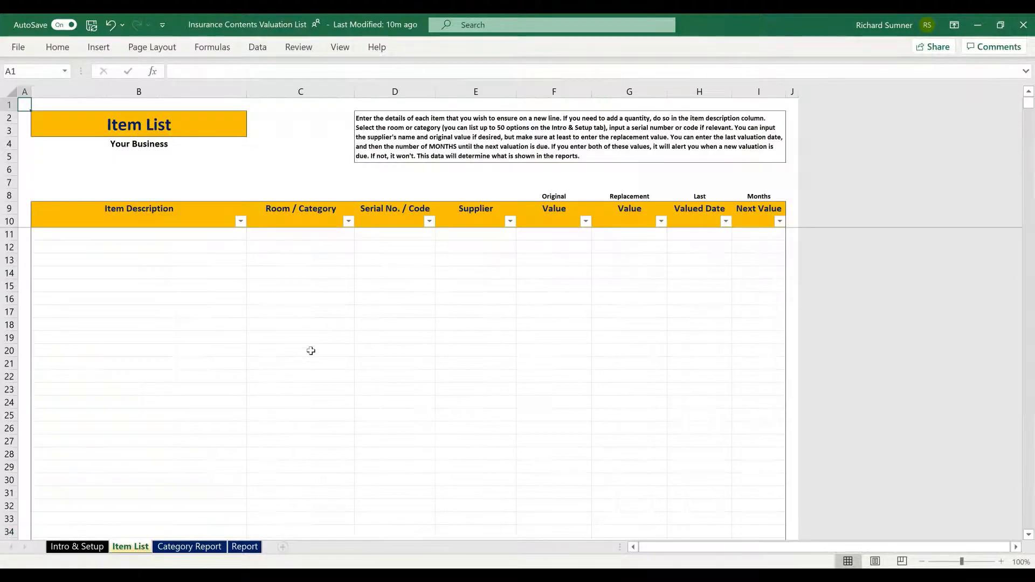
Step: Enter Laptop in B11 and set its room to Office
left_click(112, 234)
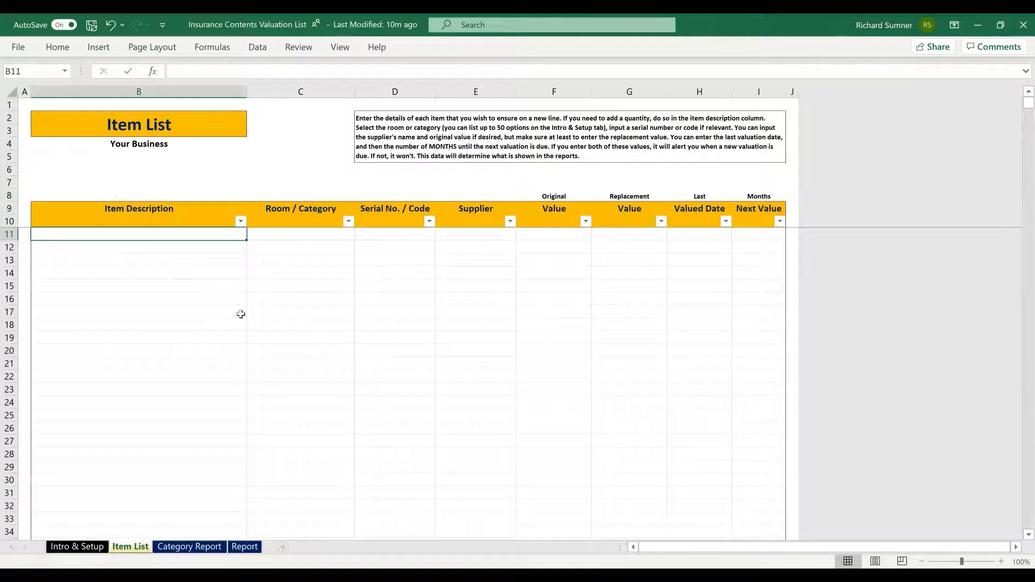
type("Laptop")
key("Tab")
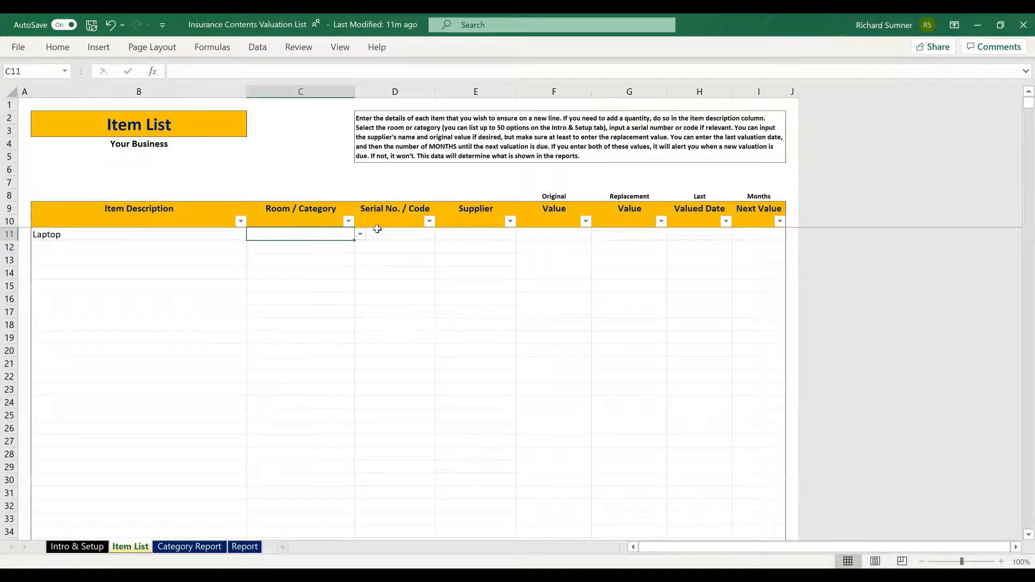
left_click(359, 234)
left_click(339, 266)
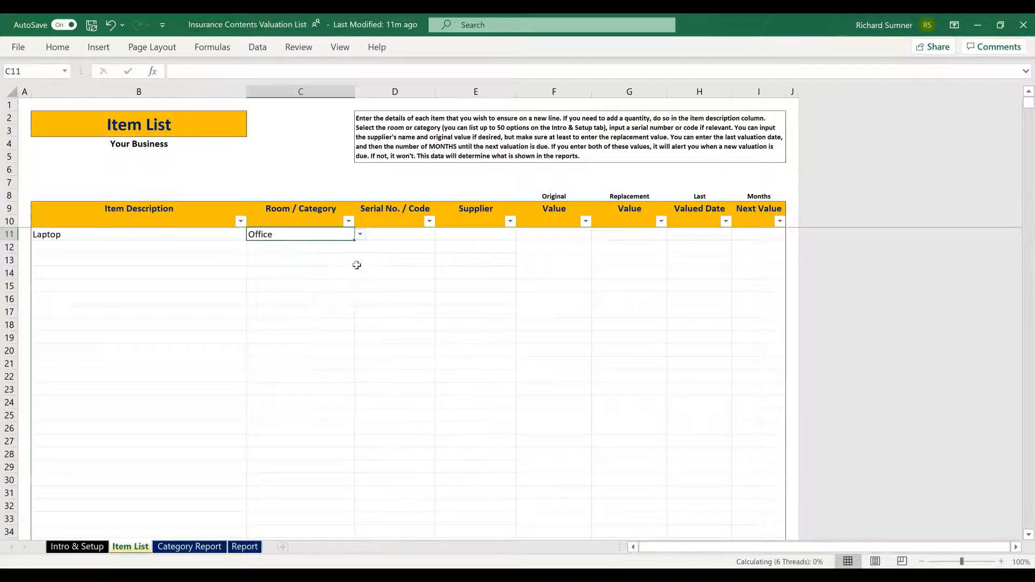
Step: Give the Laptop serial code ABC123 and supplier 'Supplier'
left_click(394, 235)
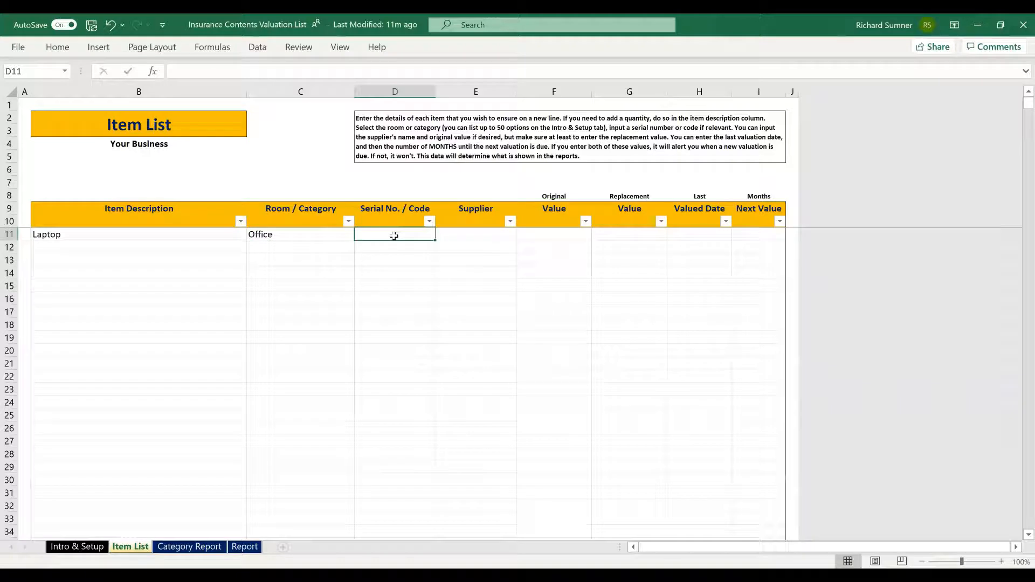
type("ABC")
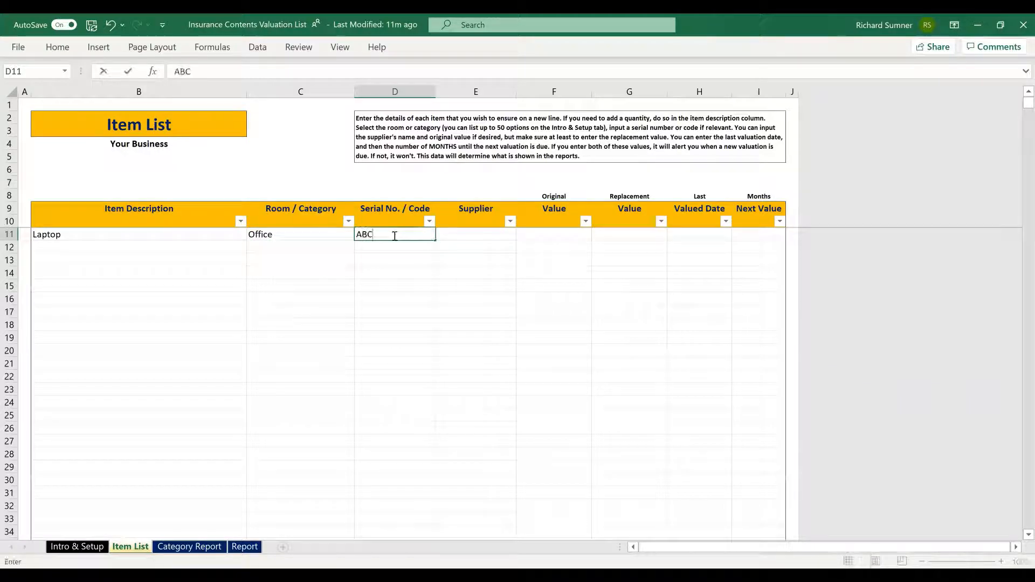
type("123")
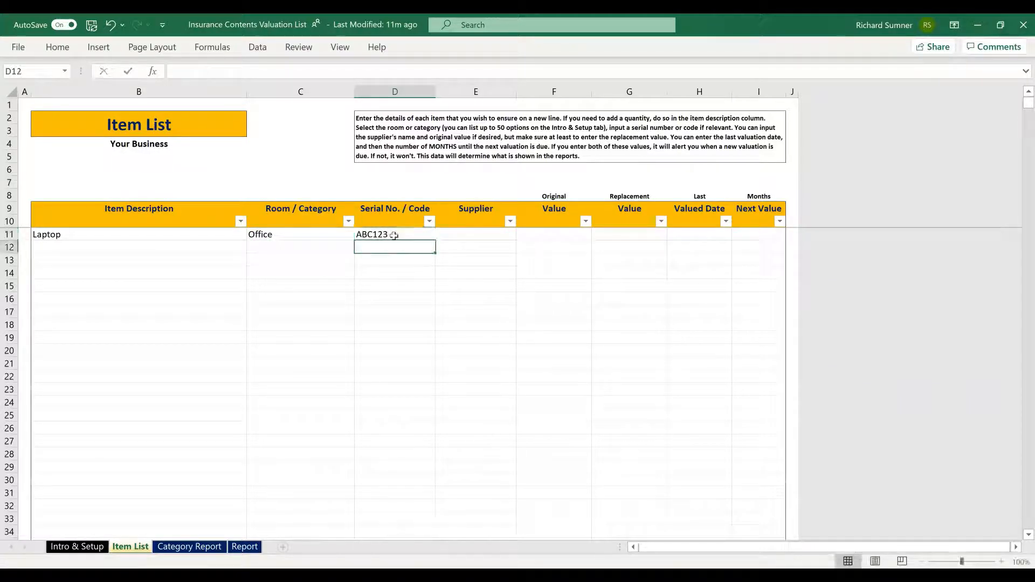
left_click(473, 234)
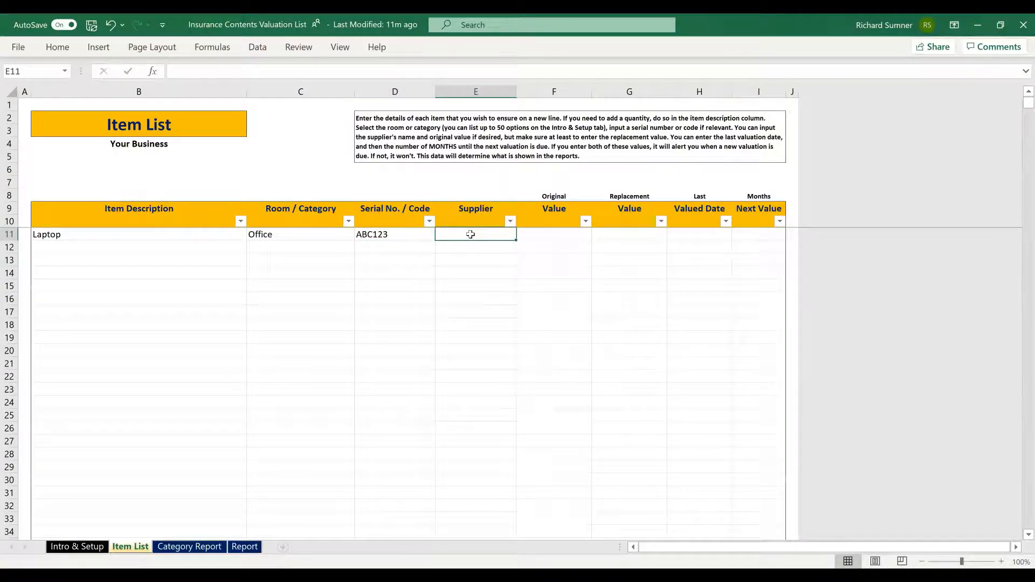
type("Supplier")
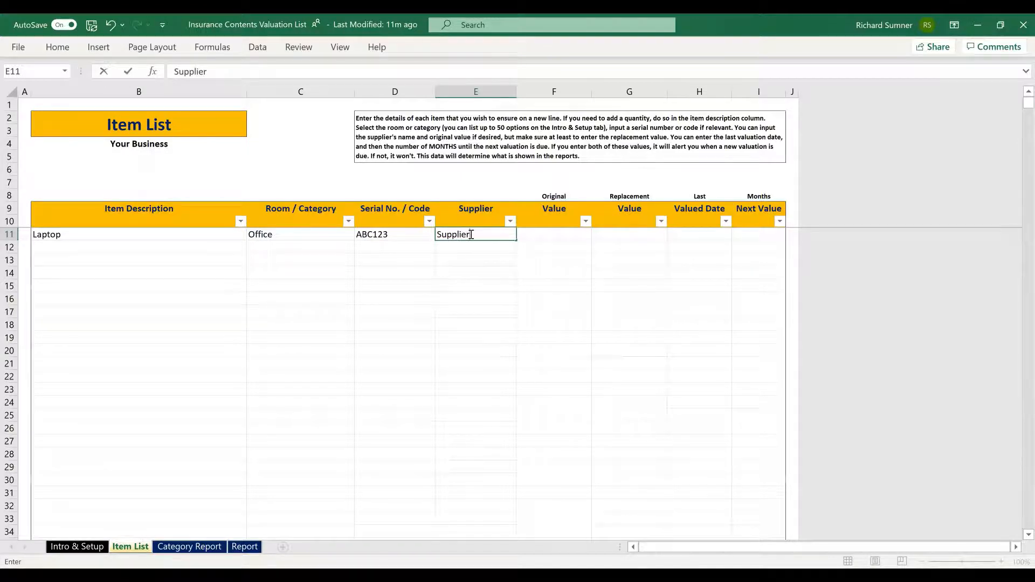
key("Return")
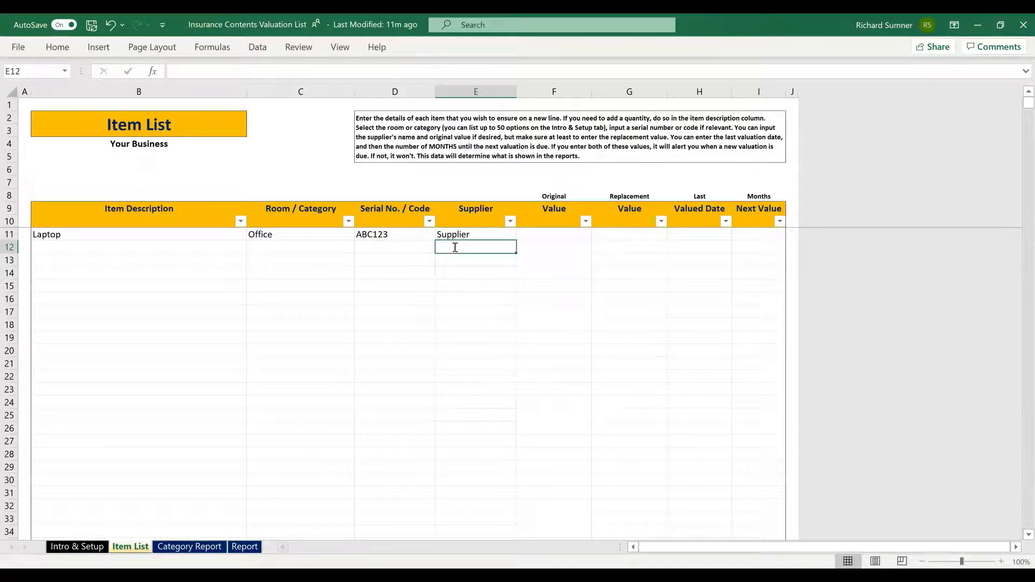
type("Su")
key("BackSpace")
key("BackSpace")
key("BackSpace")
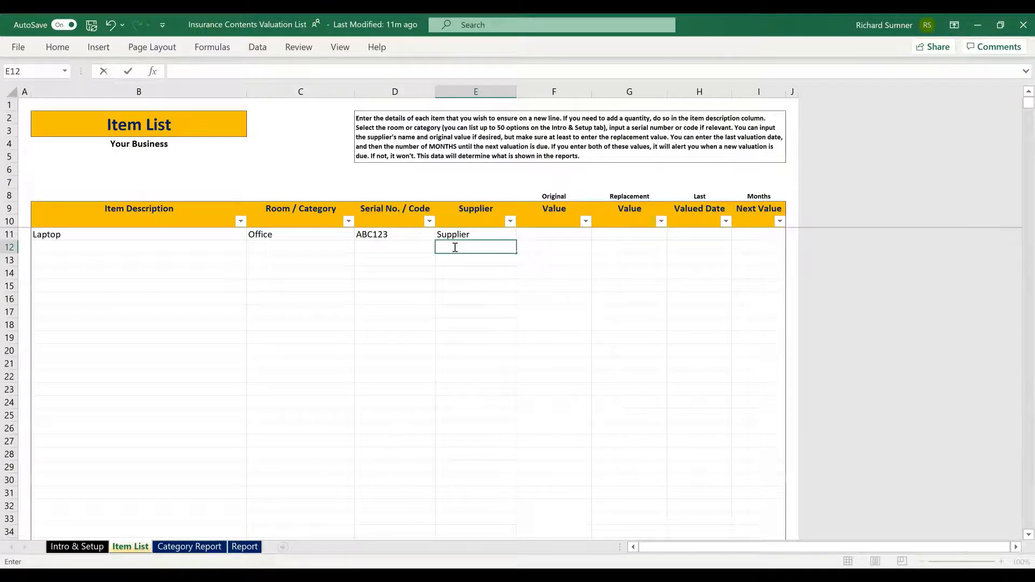
key("Return")
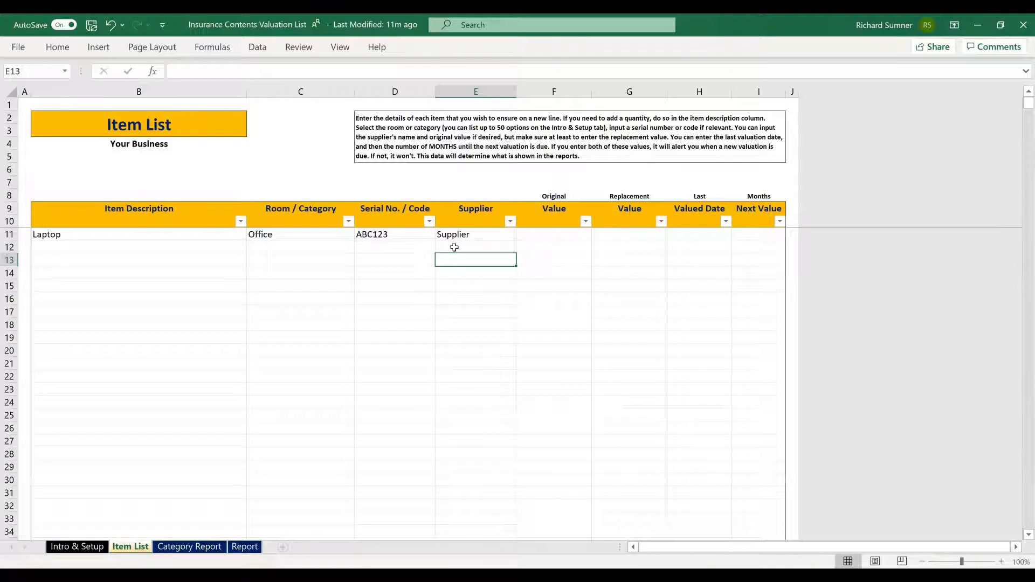
left_click(554, 233)
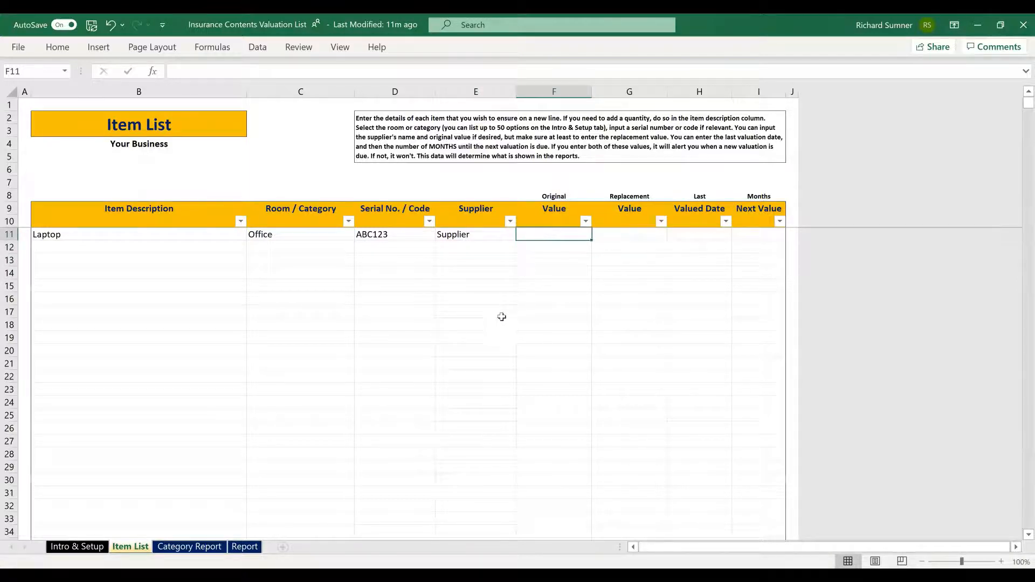
Step: Enter 800 as the Laptop's original value and 1000 as its replacement value, then verify both
type("800")
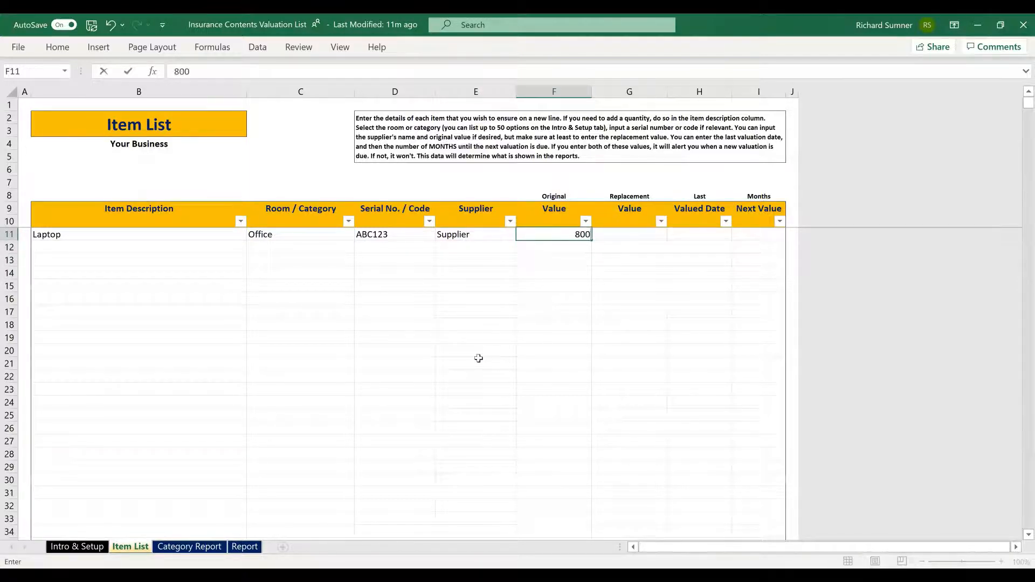
key("Return")
key("Up")
key("Right")
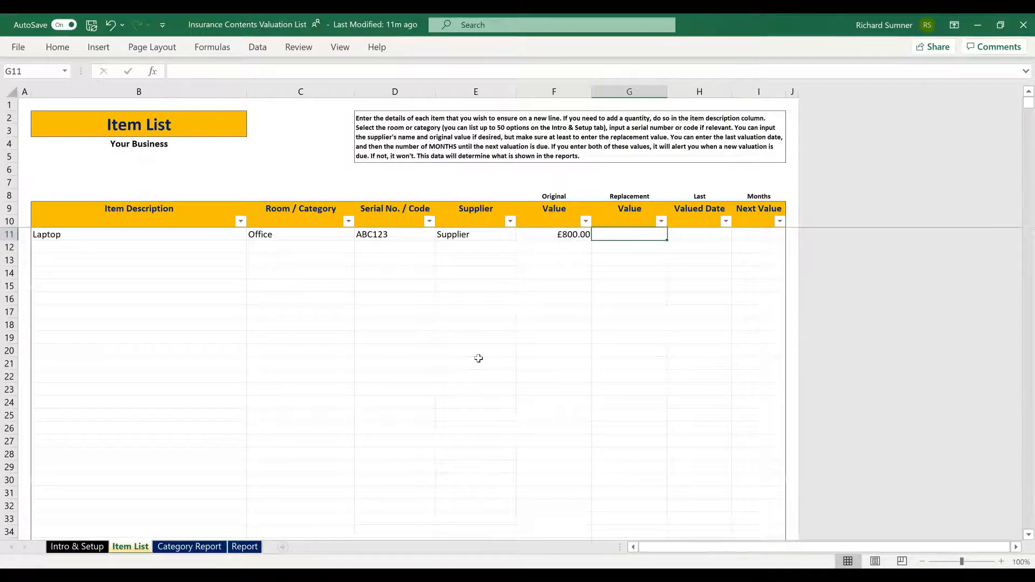
type("1000")
key("Return")
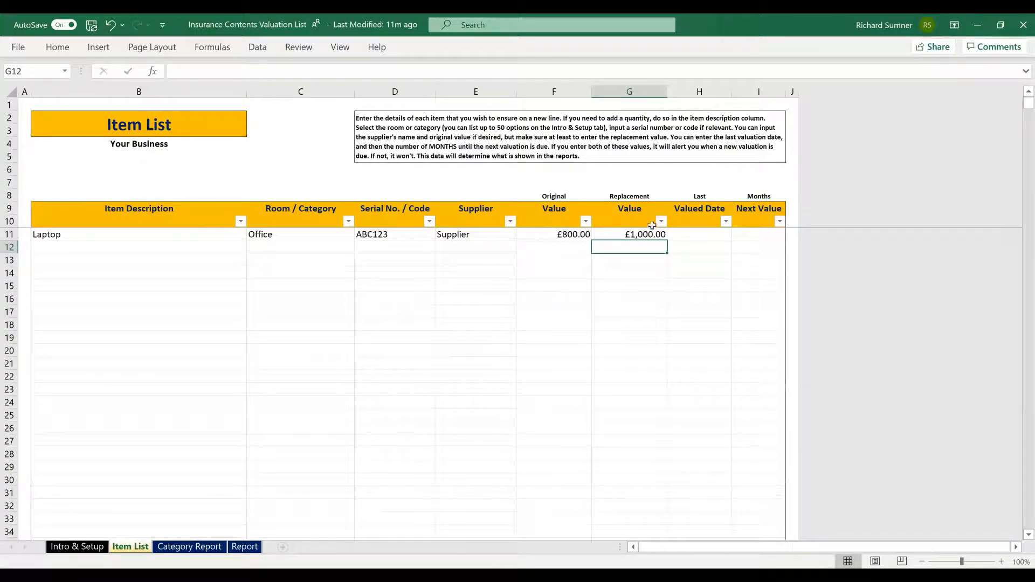
left_click(556, 235)
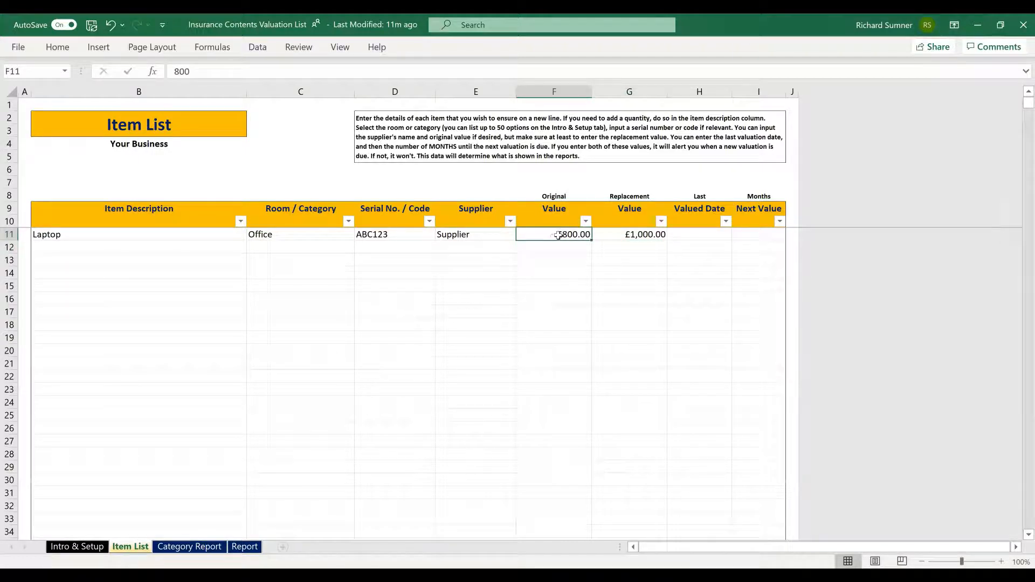
left_click(623, 232)
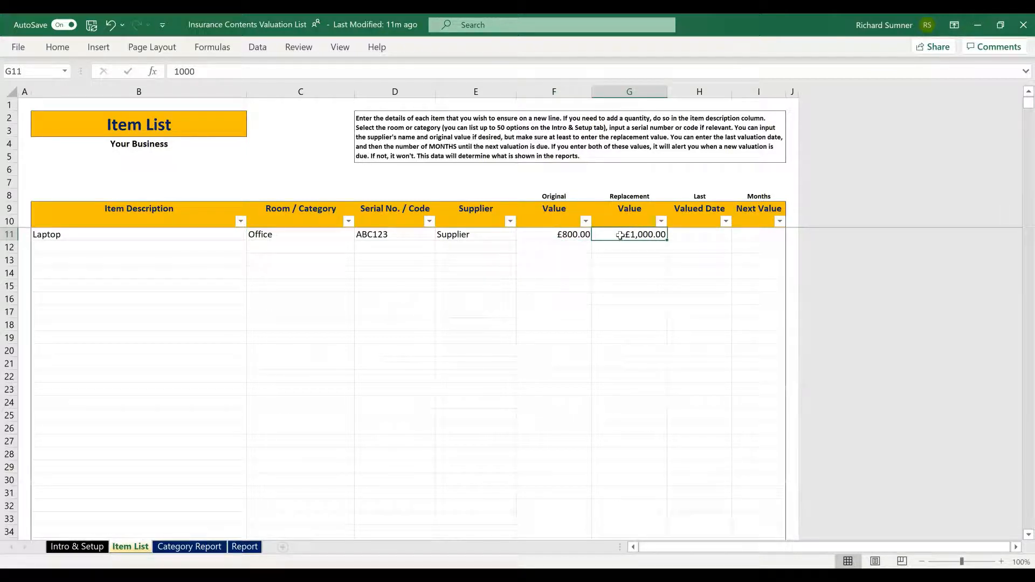
left_click(703, 235)
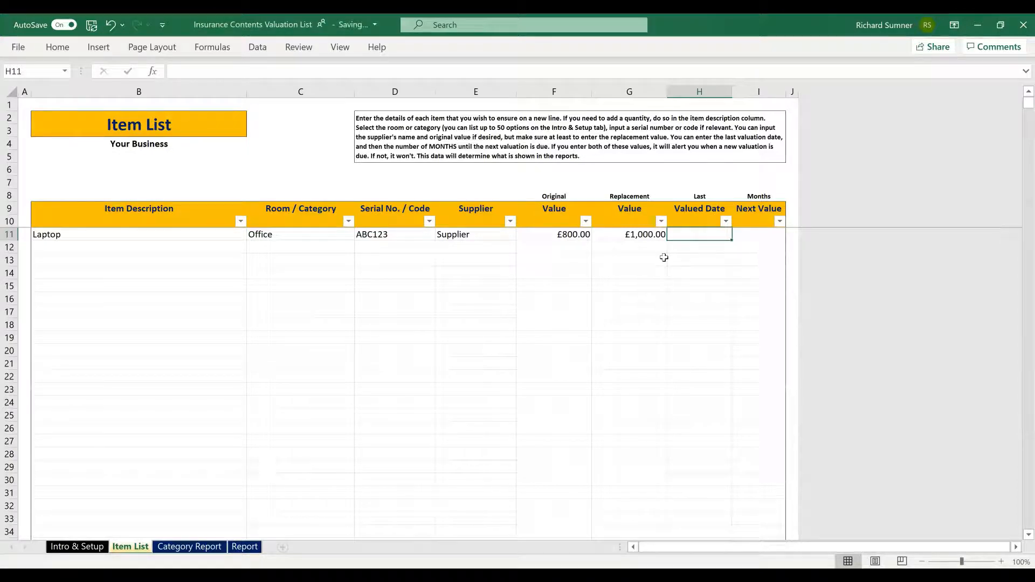
Step: Enter '26 mar 2020' in H11 and confirm it displays as 26/03/2020
type("26")
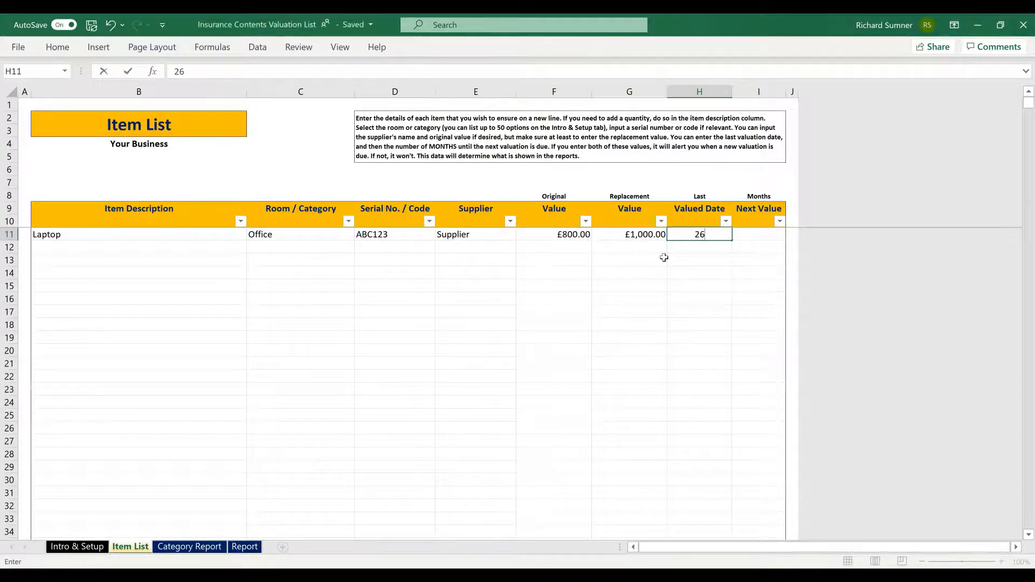
type(" mar 2020")
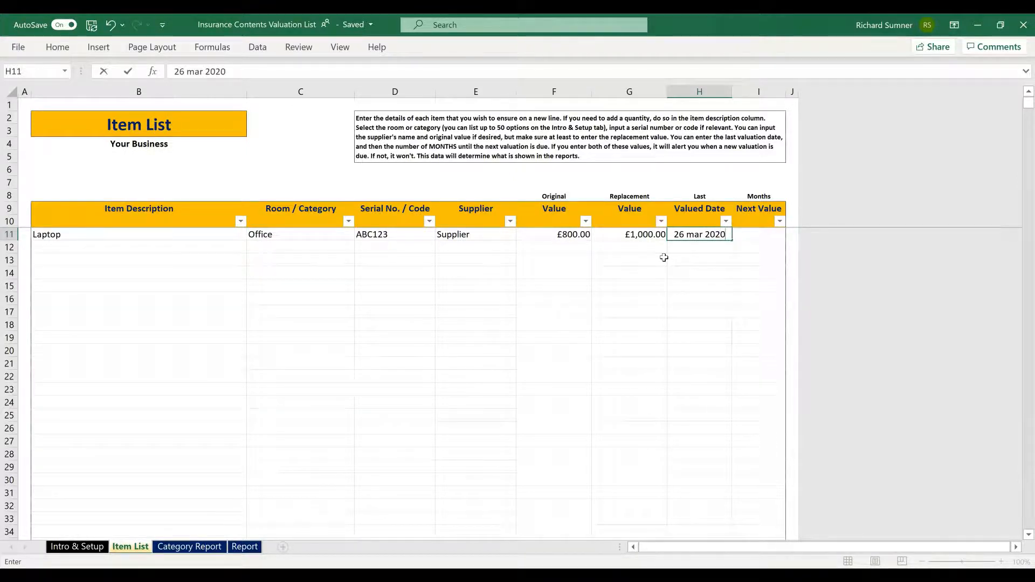
key("Return")
left_click(721, 235)
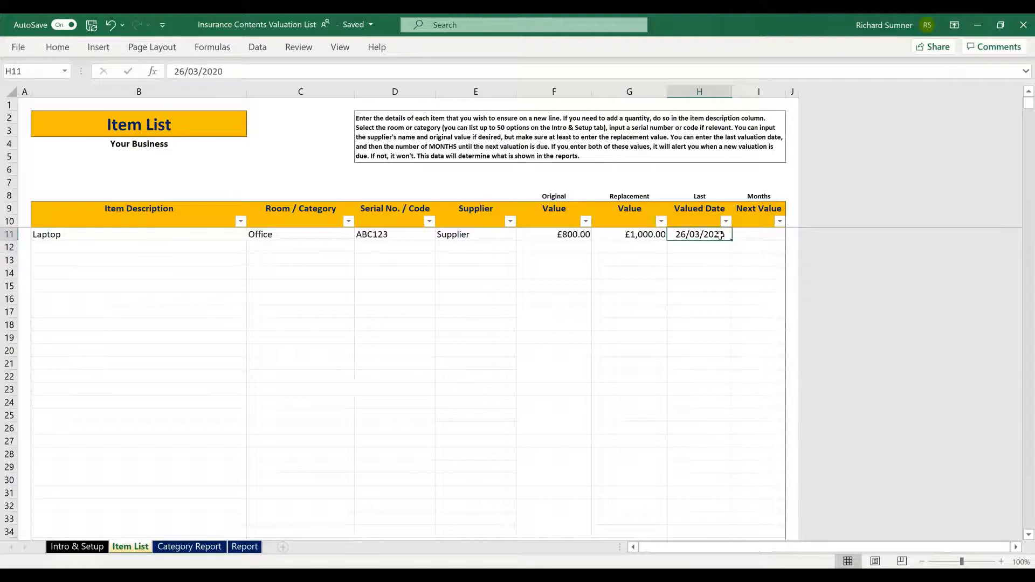
left_click(754, 236)
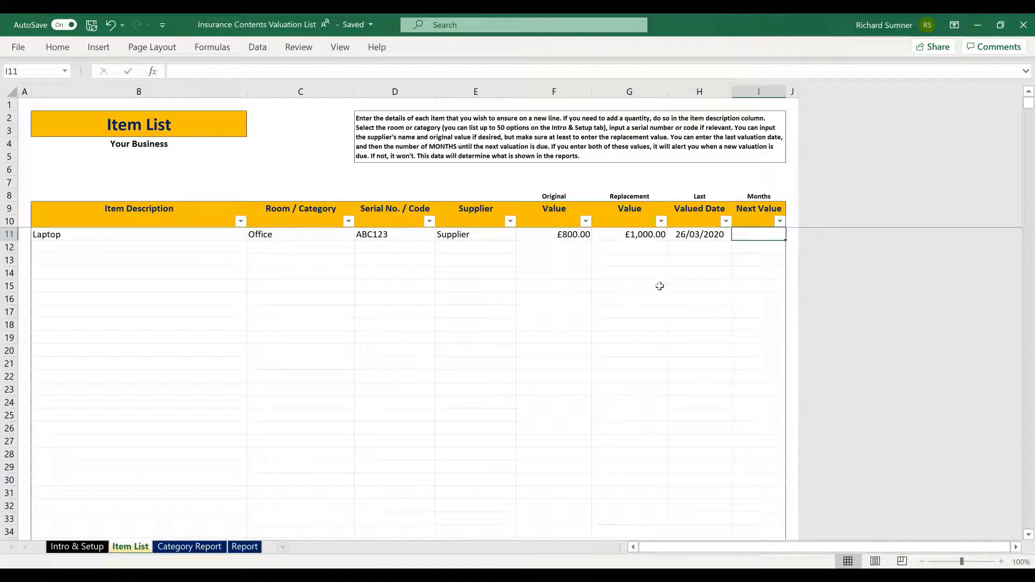
Step: Enter 12 months in I11, then clear and re-enter it to show the Valuation Due alert toggling
type("12")
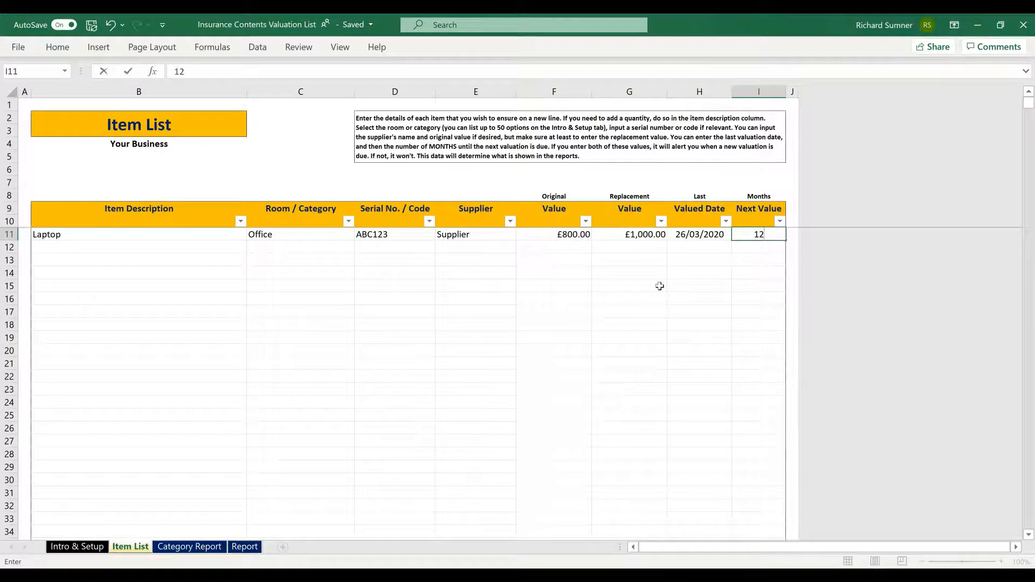
key("Return")
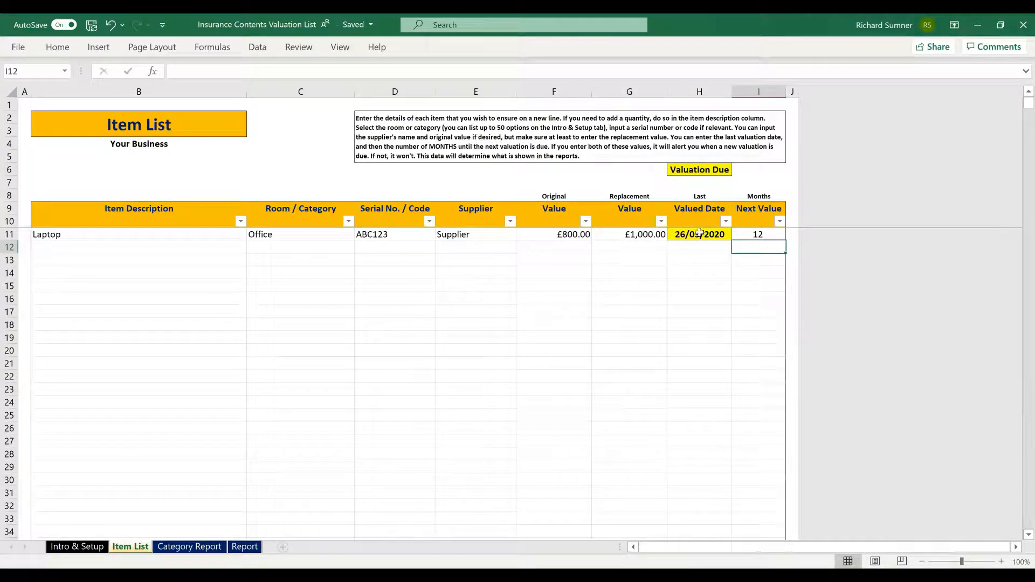
left_click(768, 234)
key("Delete")
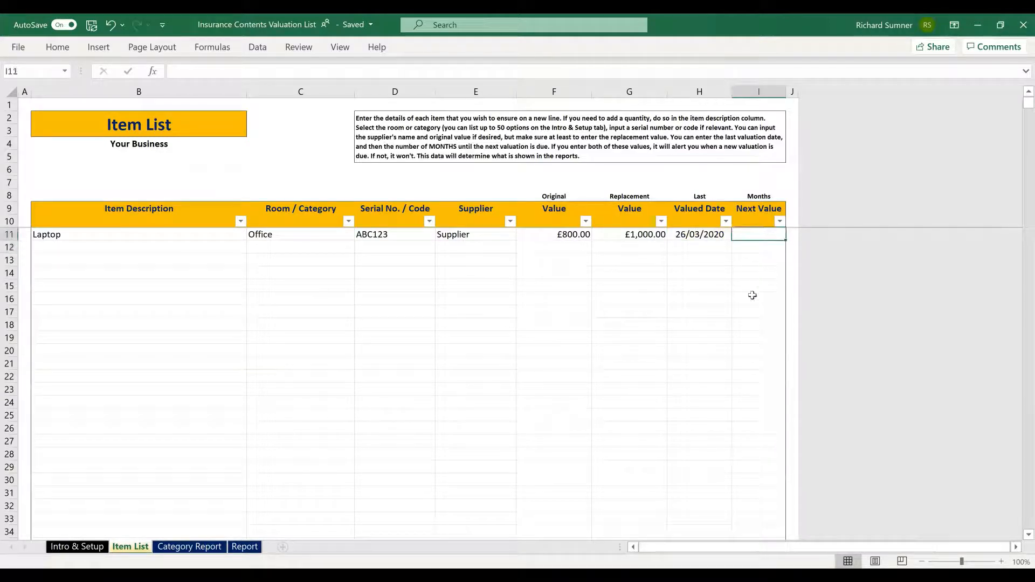
type("12")
key("Return")
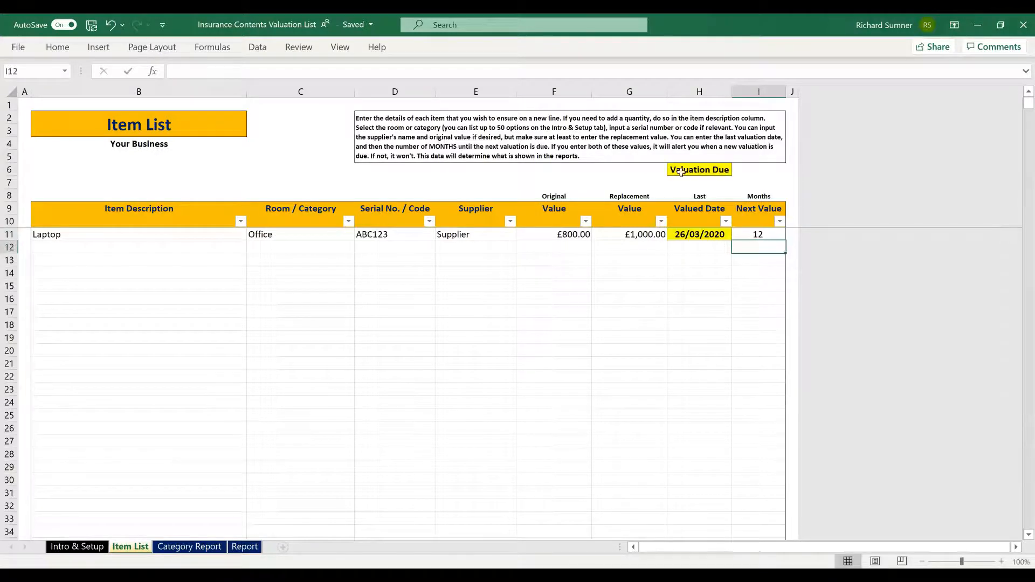
Step: Clear I11 once more, then re-enter 12 so Valuation Due stays shown
left_click(742, 234)
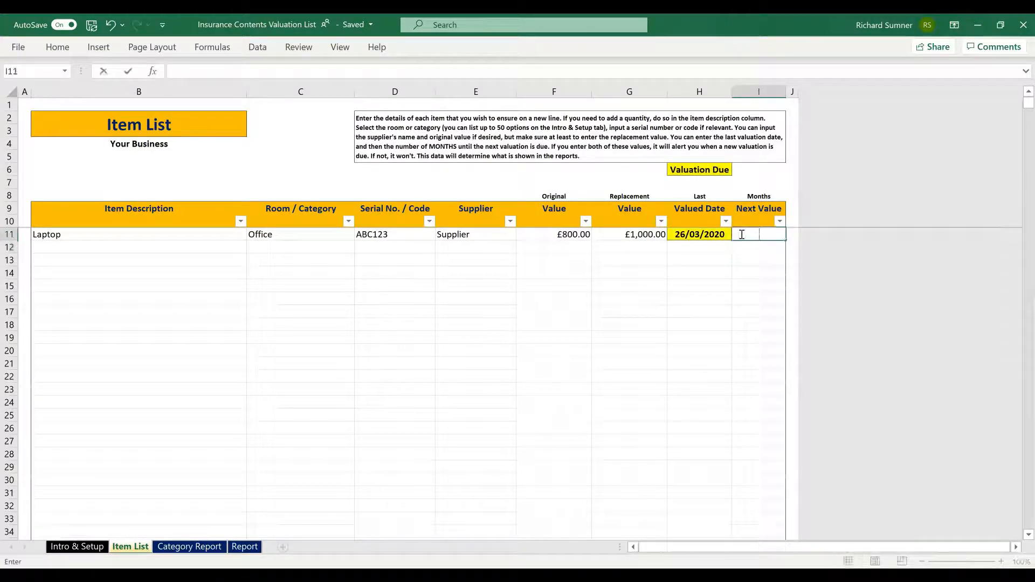
key("Delete")
key("Left")
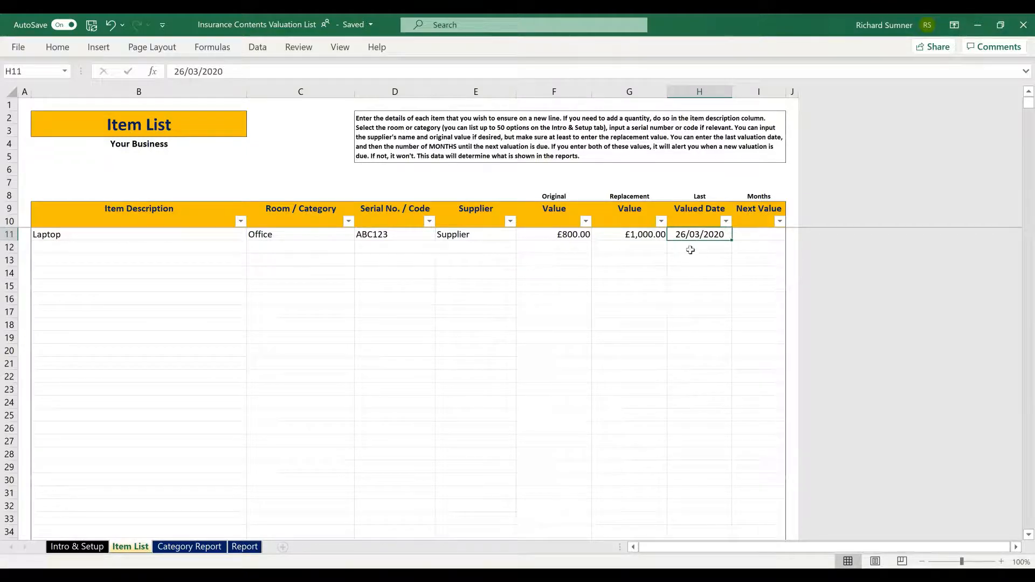
left_click(756, 236)
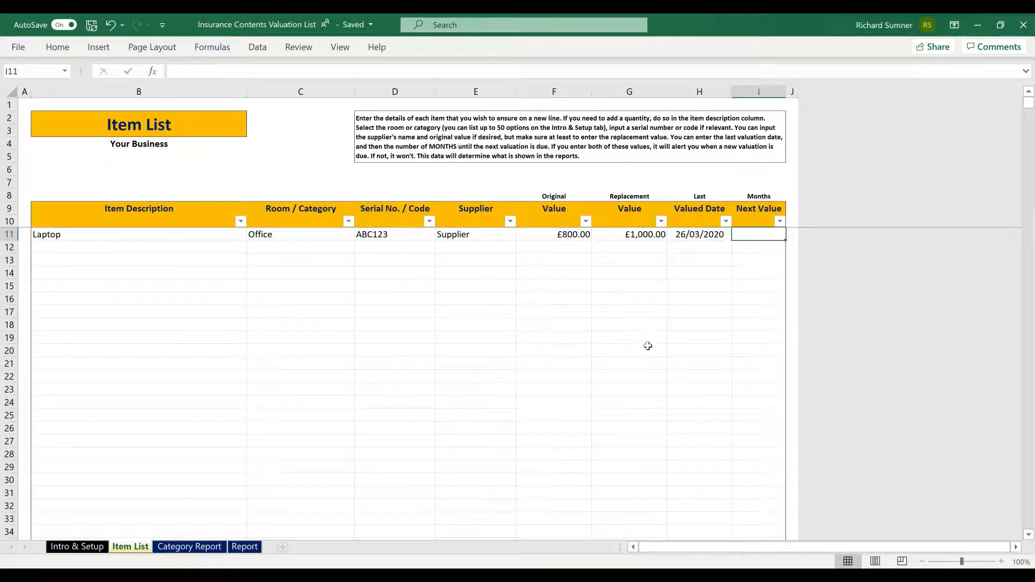
type("12")
key("Return")
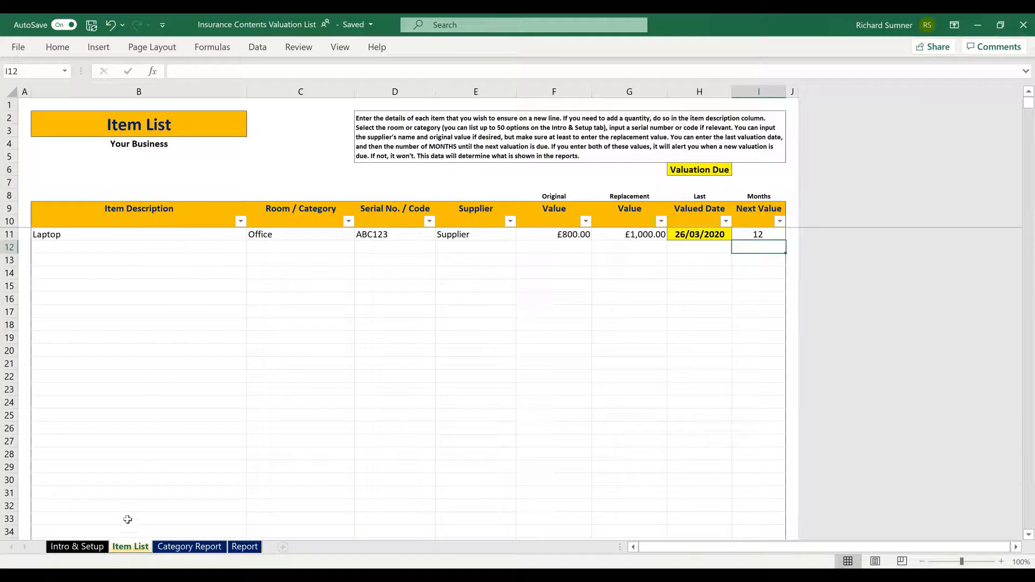
Step: Choose Office in the Category Report's Select Category to View cell to show the Laptop's totals
left_click(78, 547)
left_click(130, 547)
left_click(199, 548)
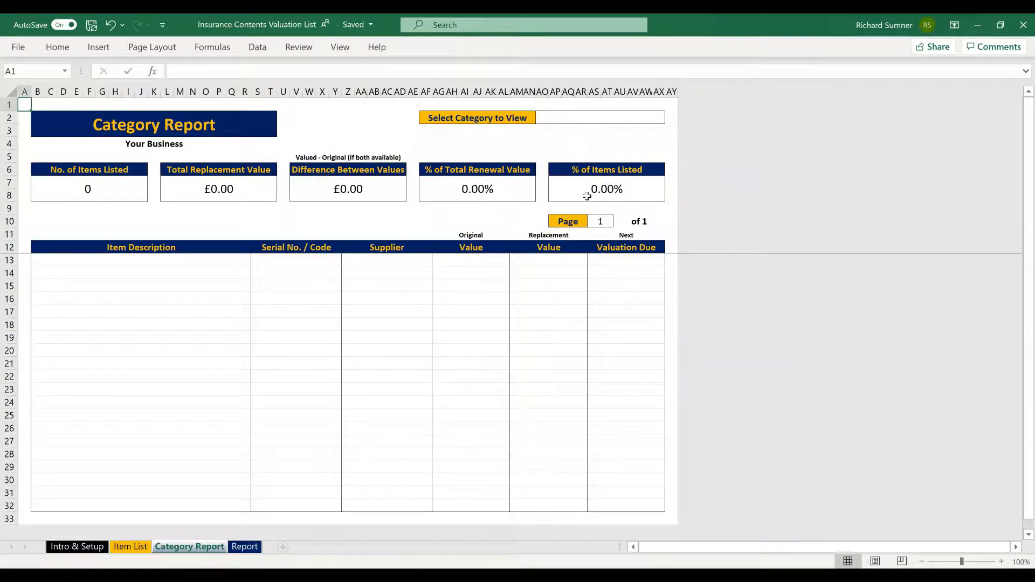
left_click(632, 119)
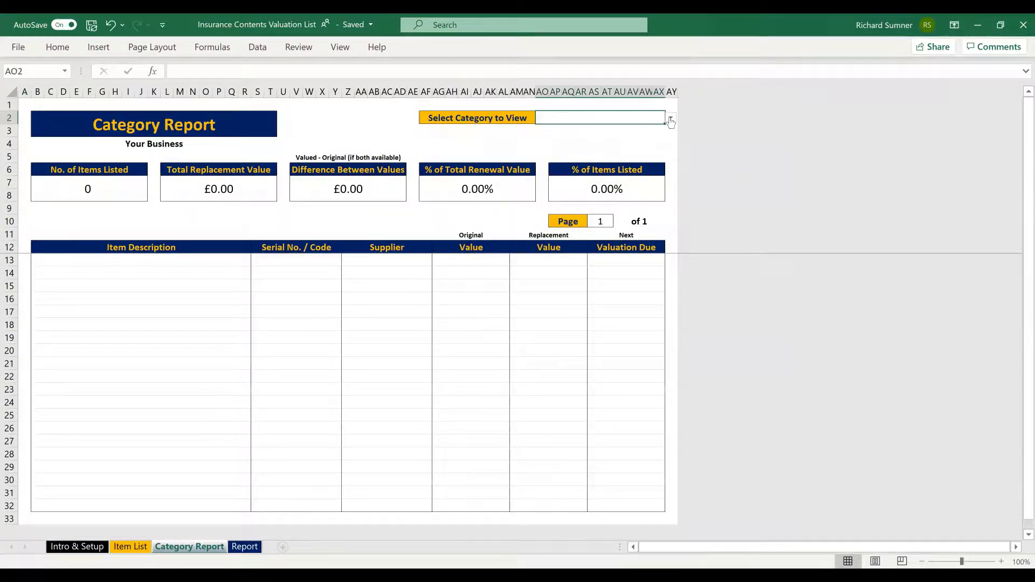
left_click(670, 120)
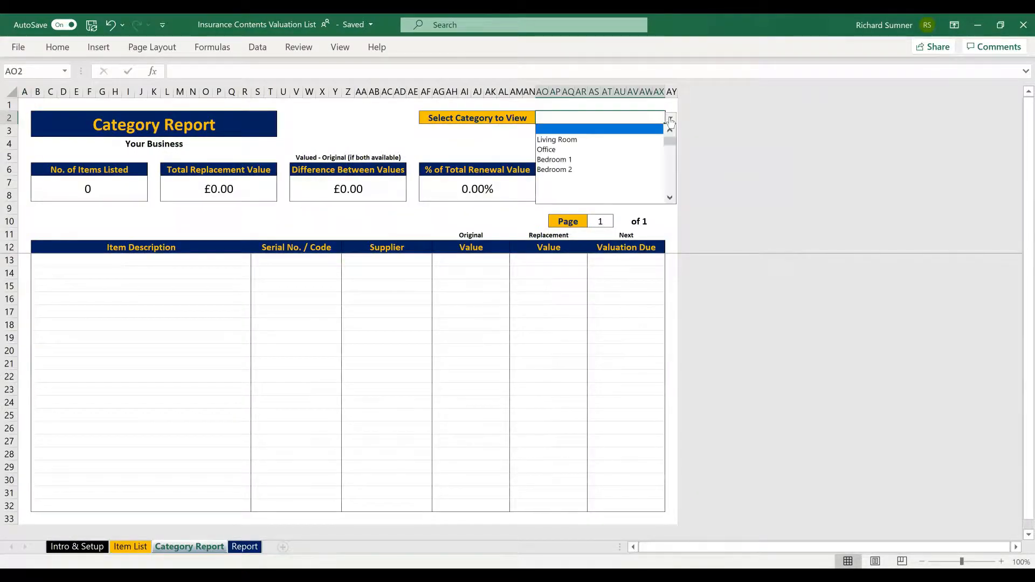
left_click(648, 151)
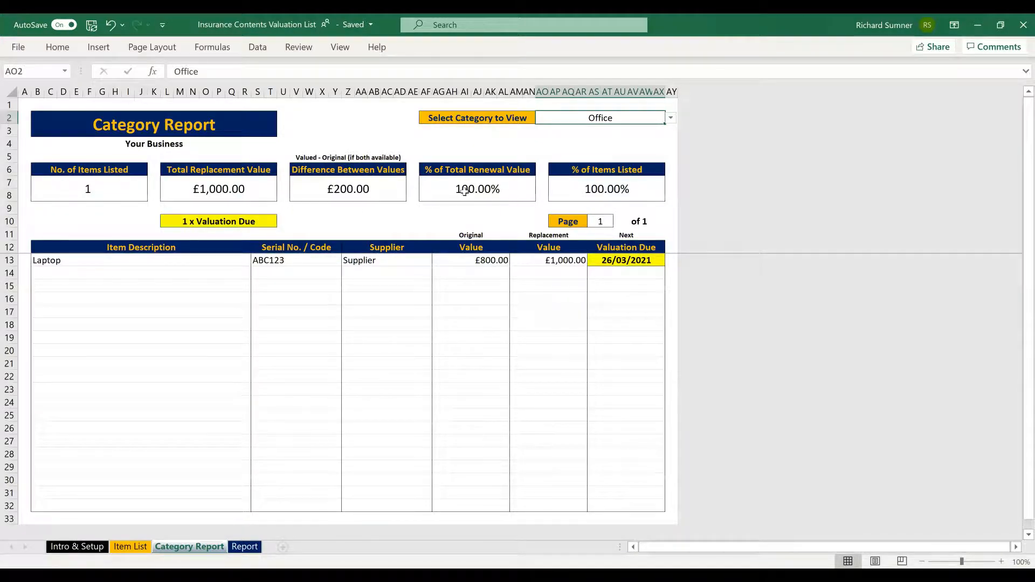
Step: Add Sofa in row 12 with room Living Room and replacement value 2500, then check the Category Report
left_click(135, 547)
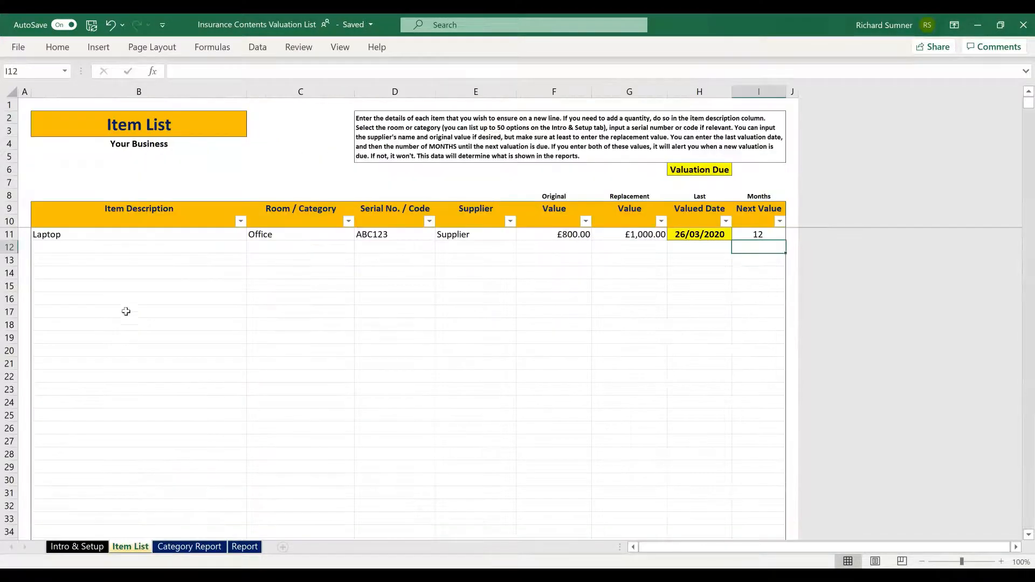
left_click(120, 251)
type("Sofa")
key("Tab")
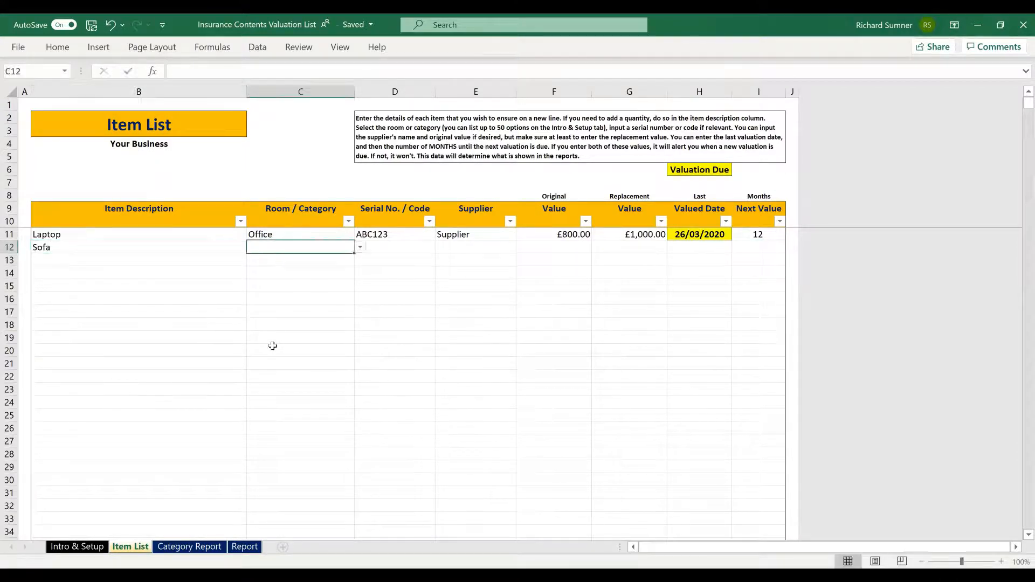
left_click(360, 247)
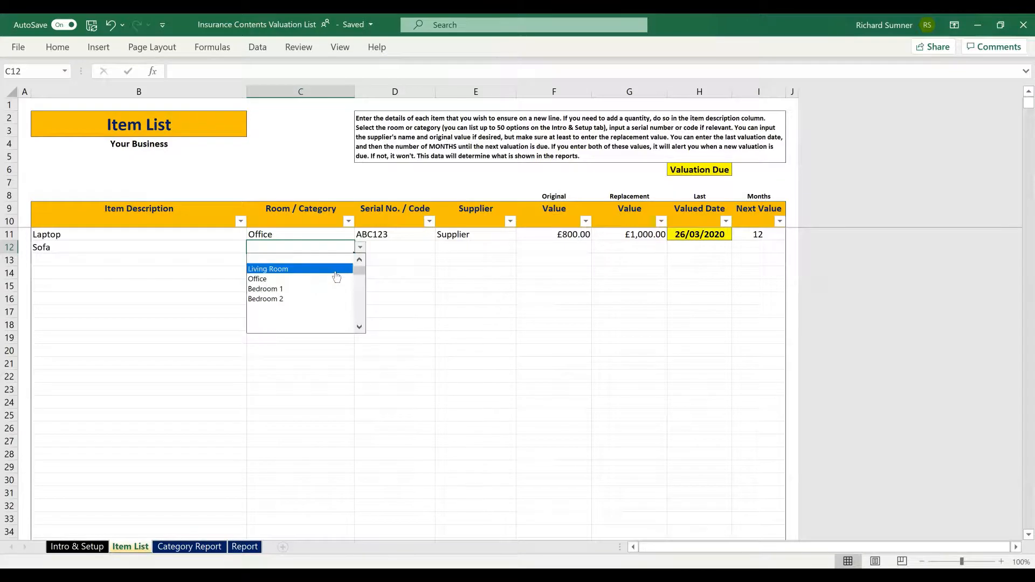
left_click(339, 269)
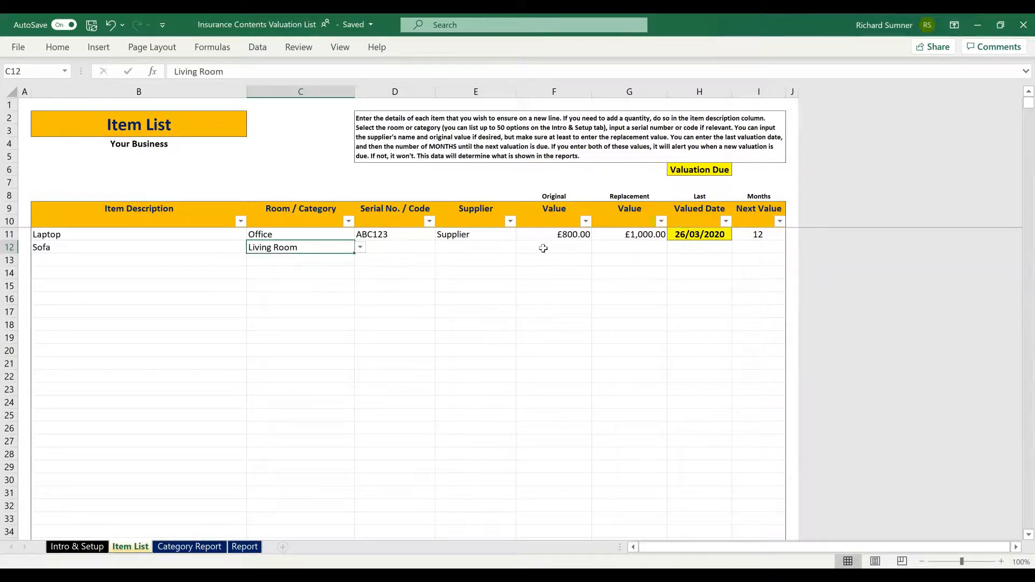
key("Tab")
key("Tab")
key("Tab")
key("Tab")
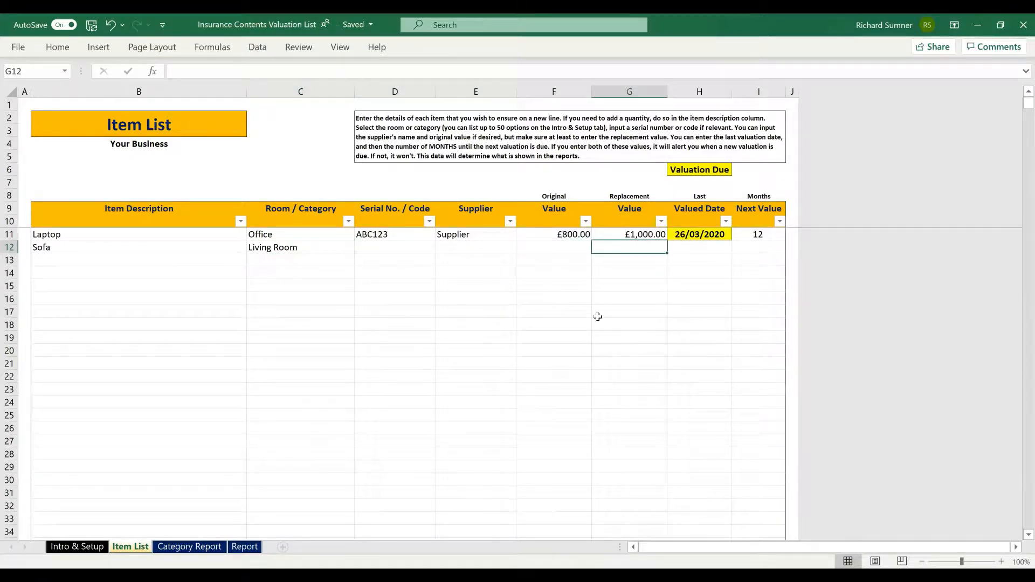
type("2500")
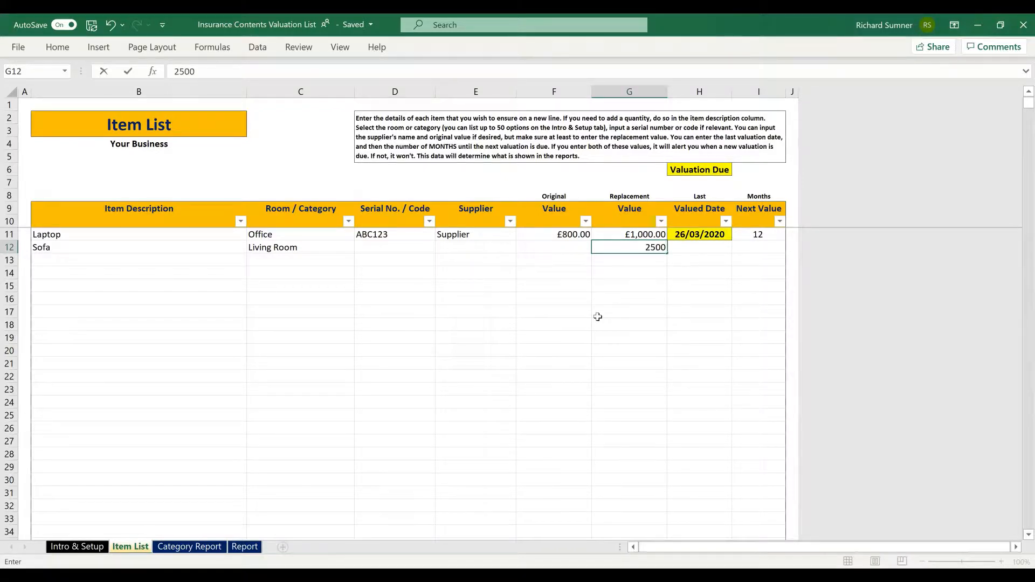
key("Return")
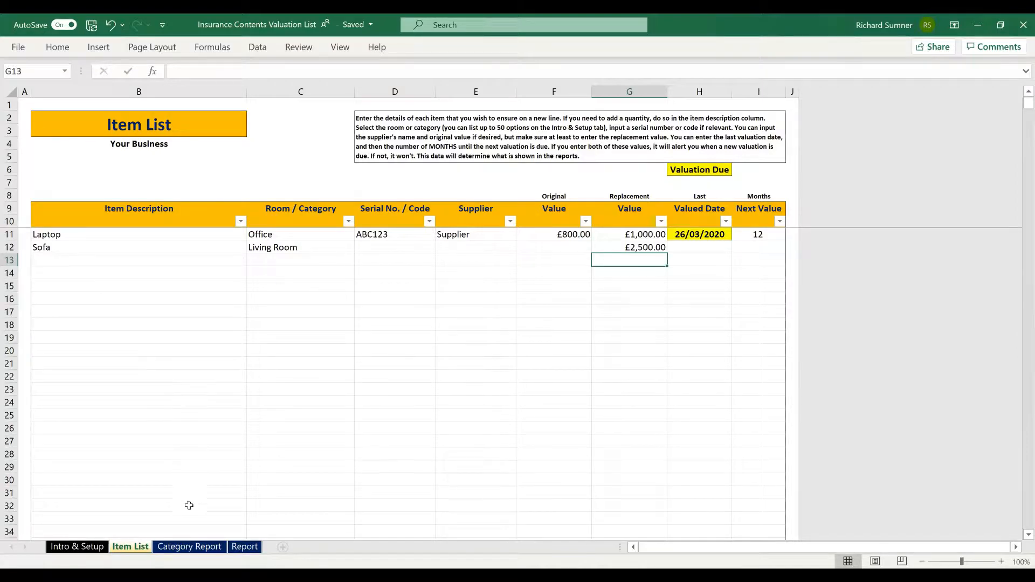
left_click(175, 548)
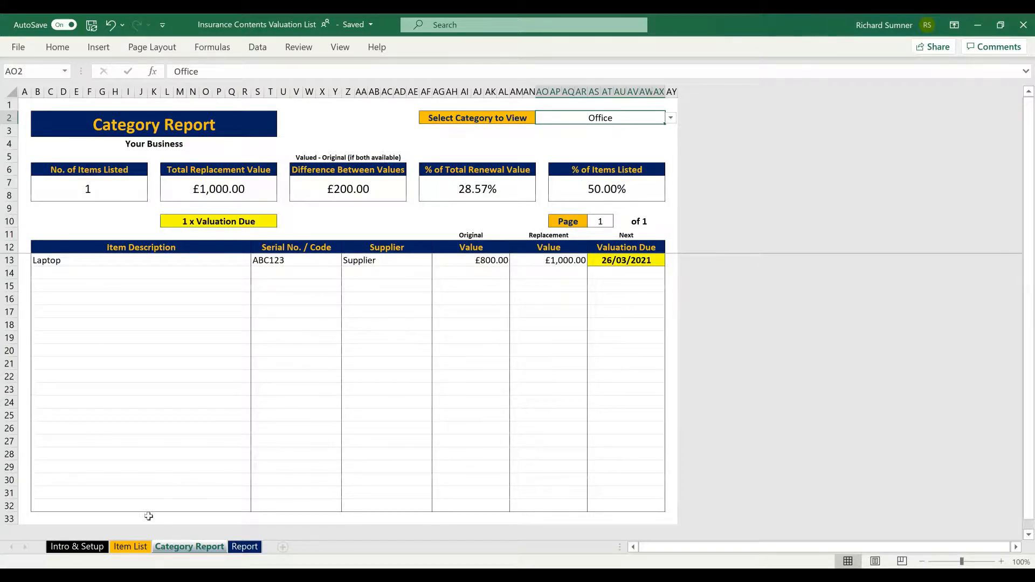
left_click(141, 547)
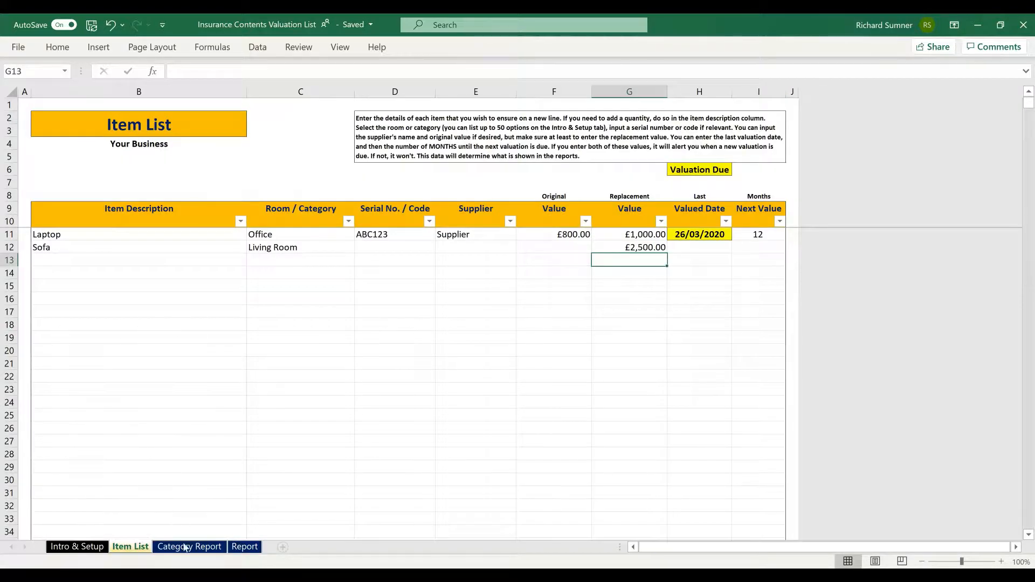
left_click(225, 547)
left_click(244, 546)
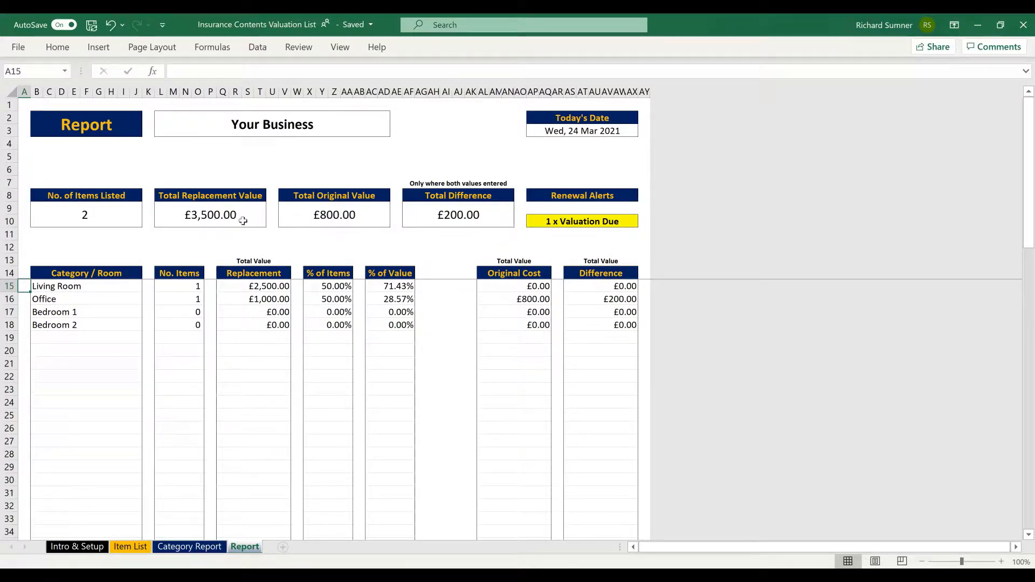
left_click(125, 547)
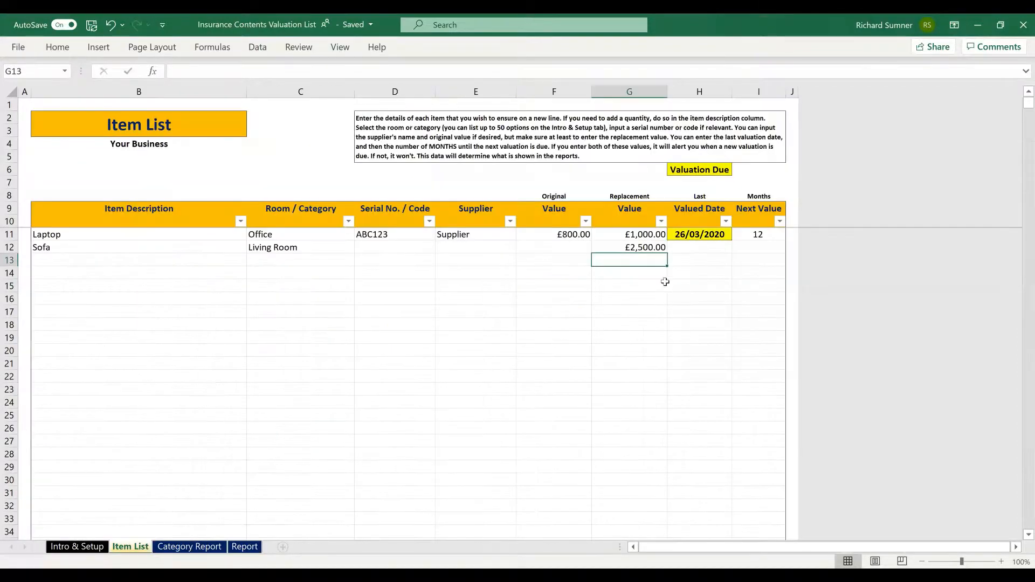
left_click(576, 247)
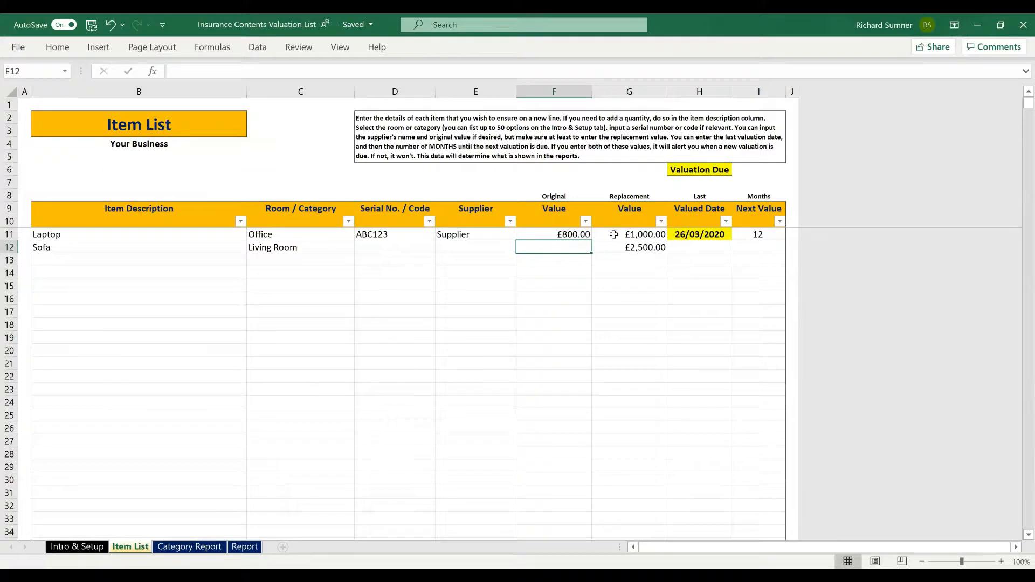
left_click(189, 546)
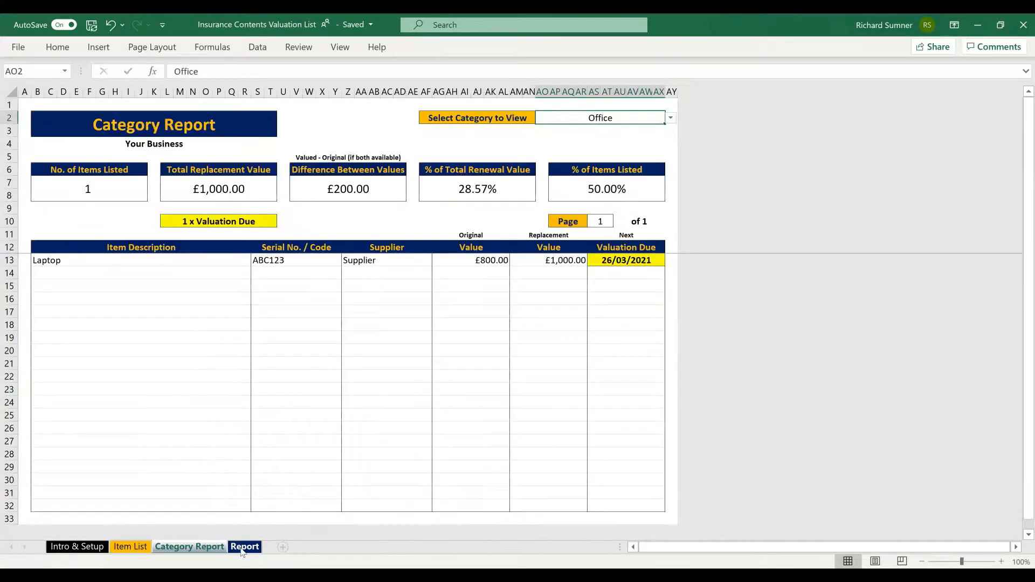
Step: Review the Report and Category Report summaries, then return to the Item List
left_click(245, 546)
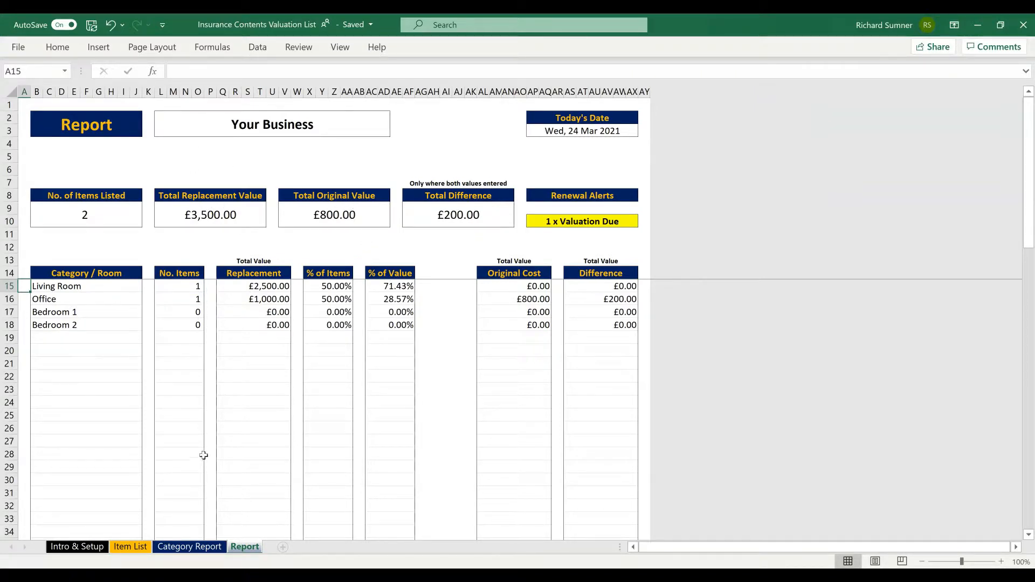
left_click(25, 105)
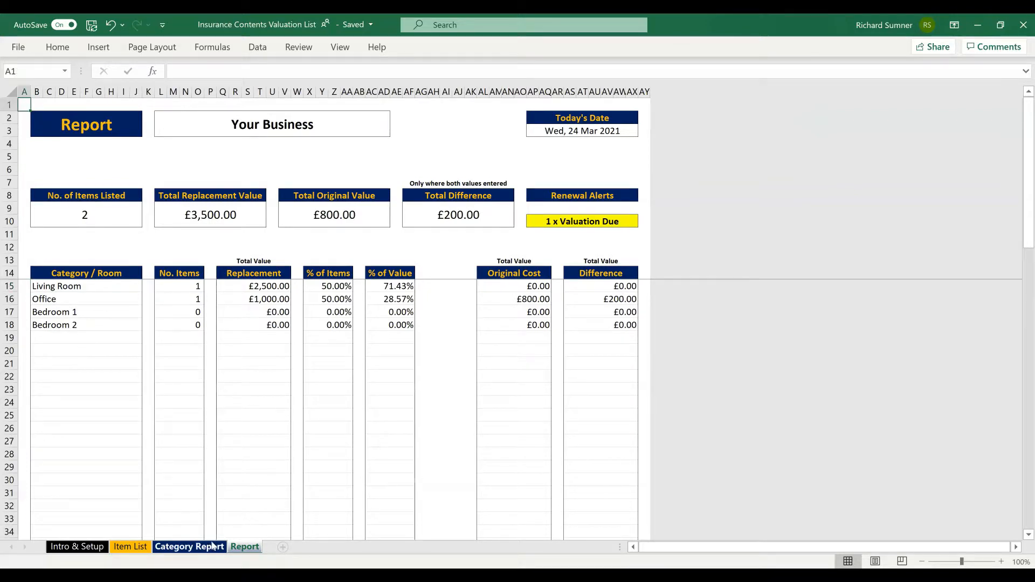
left_click(189, 546)
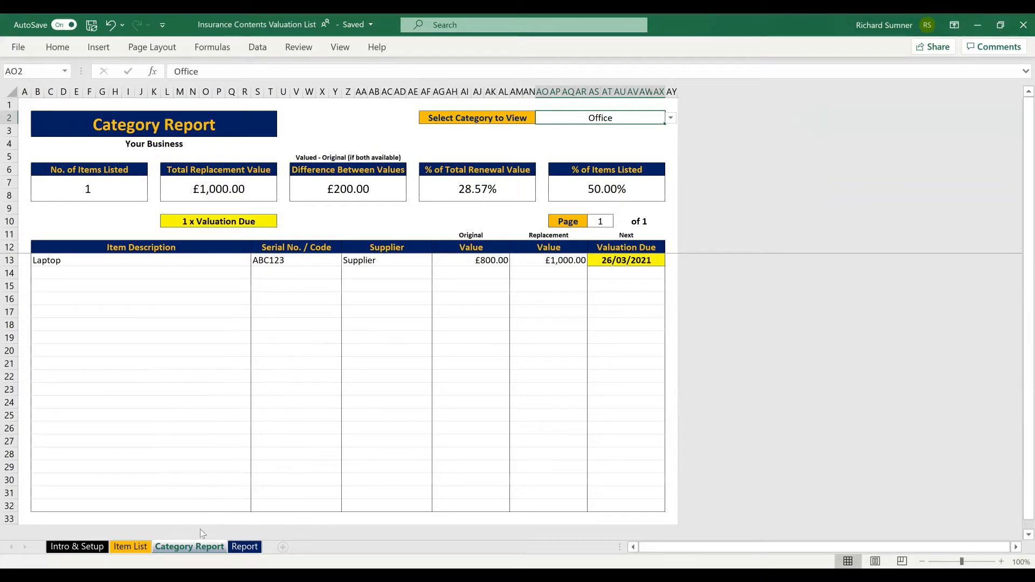
left_click(130, 546)
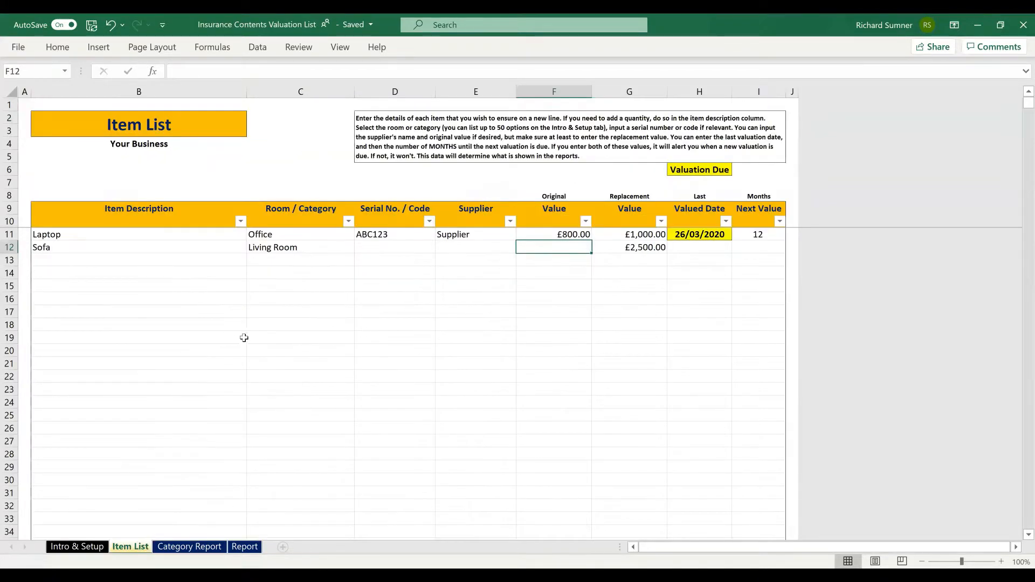
Step: Change the Laptop's last valued date in H11 to 26/03/2021, then return to Intro & Setup
left_click(689, 233)
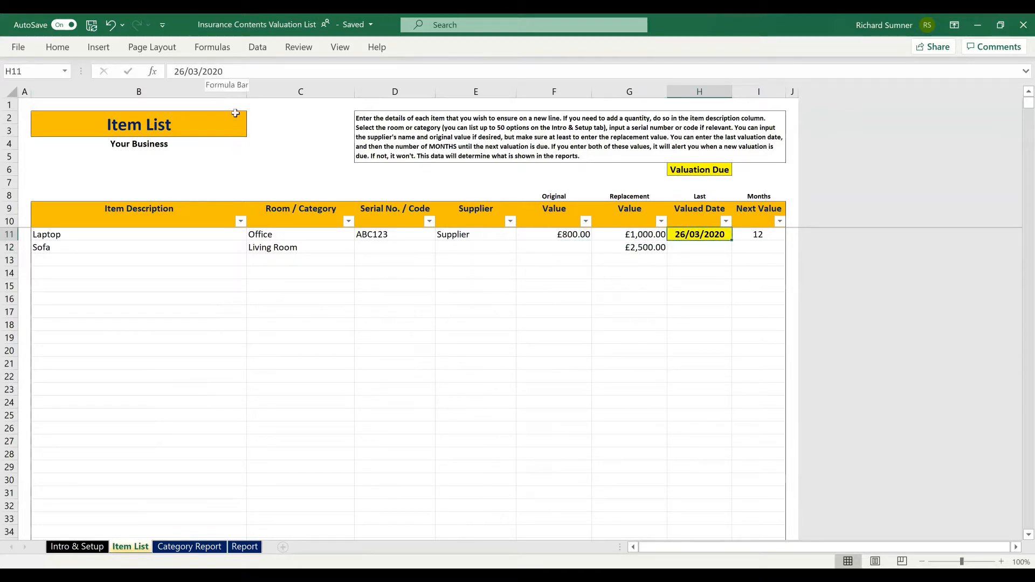
left_click(243, 73)
key("BackSpace")
type("1")
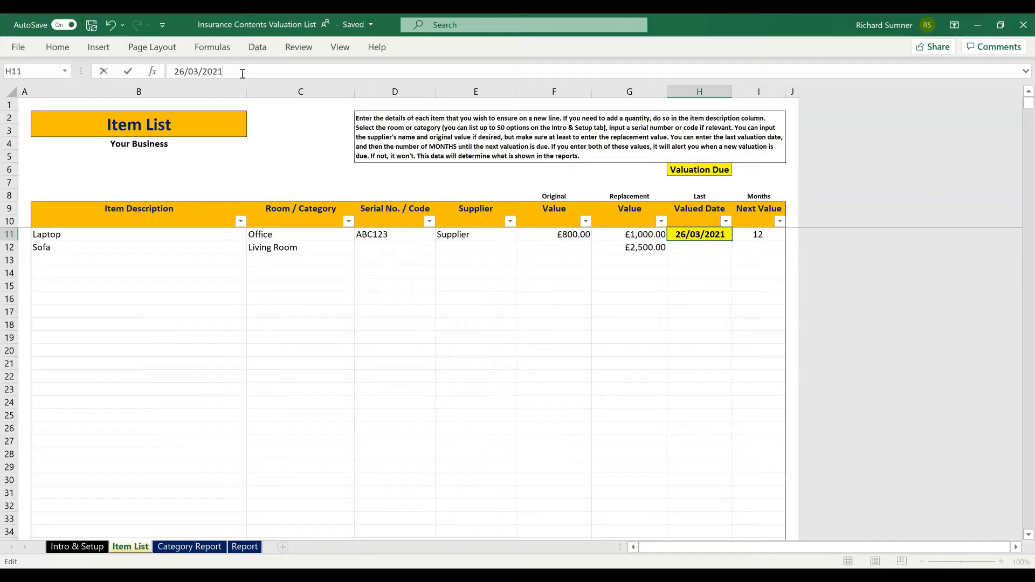
key("Return")
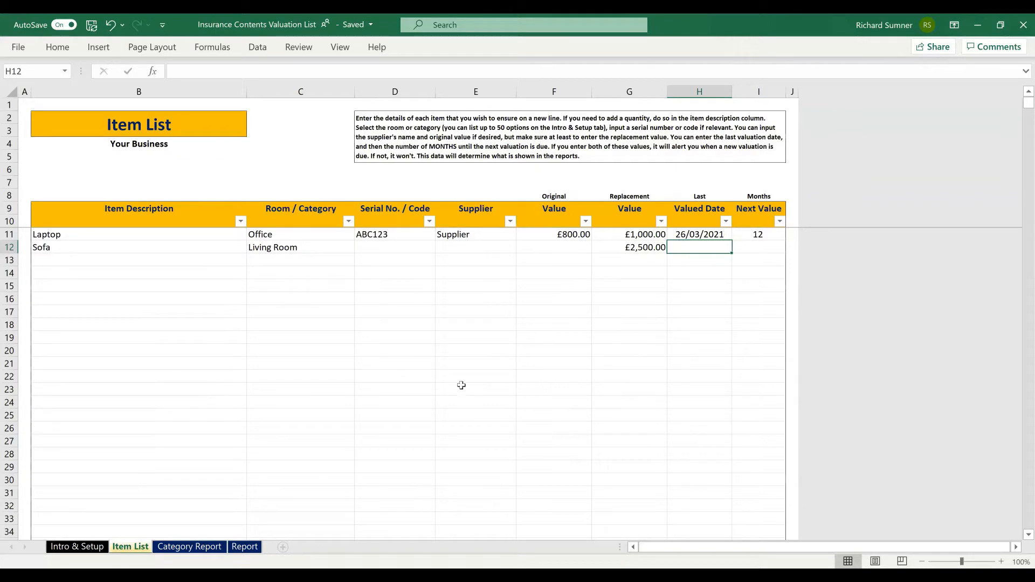
left_click(86, 547)
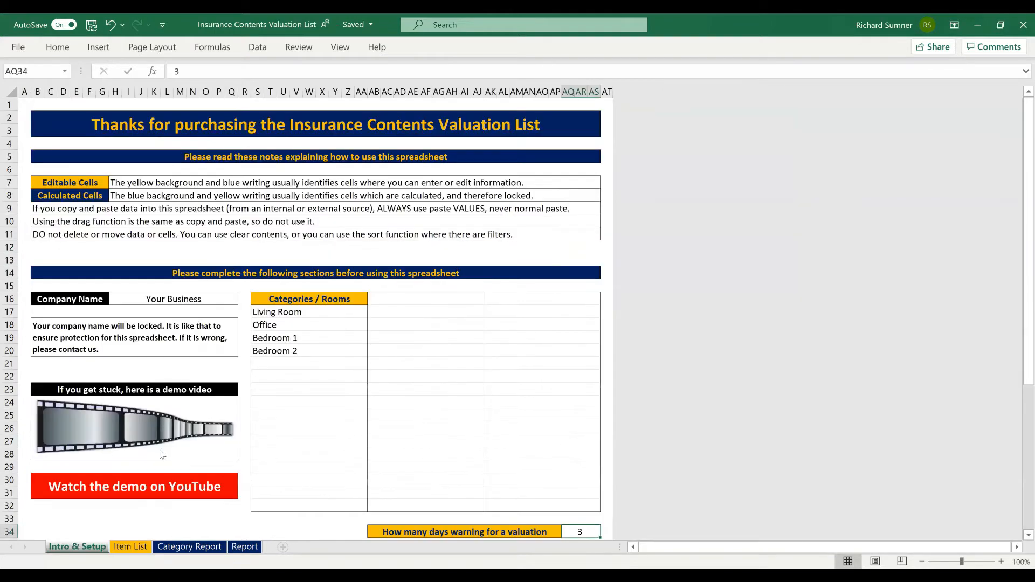